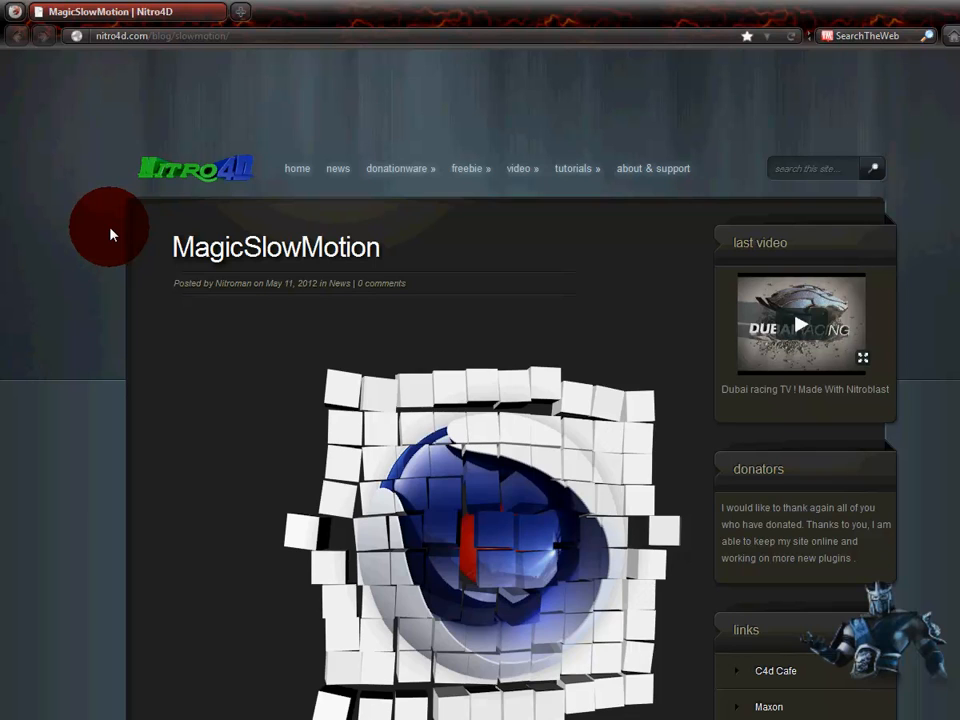
- Open the Magic SlowMotion freebie page from the blog post and review its description, install instructions and R13 download
scroll(111, 234, "down", 3)
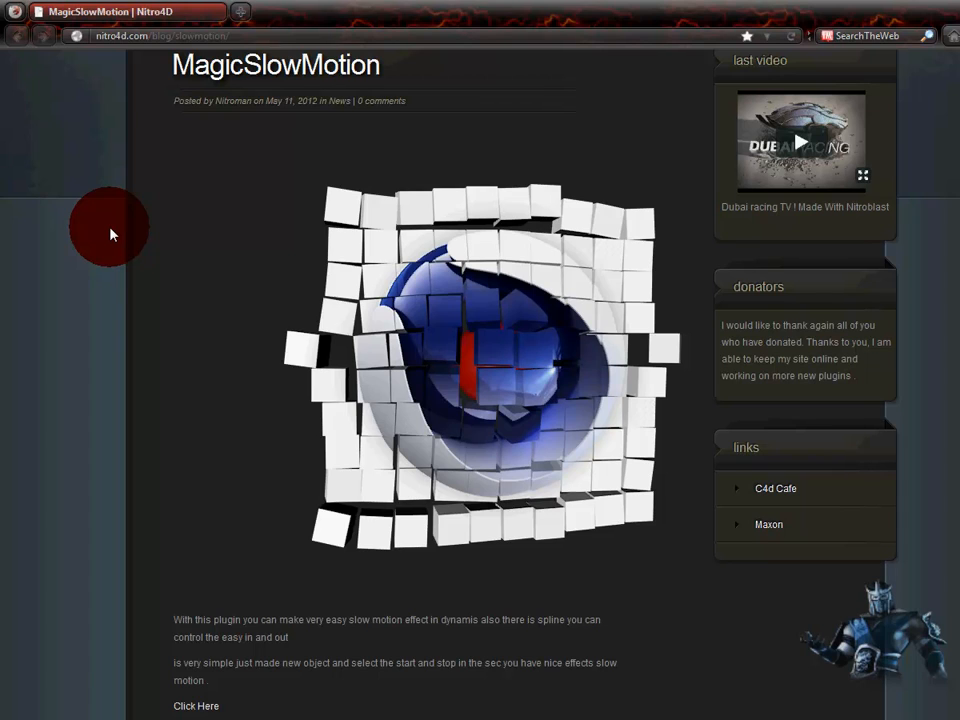
scroll(111, 234, "down", 3)
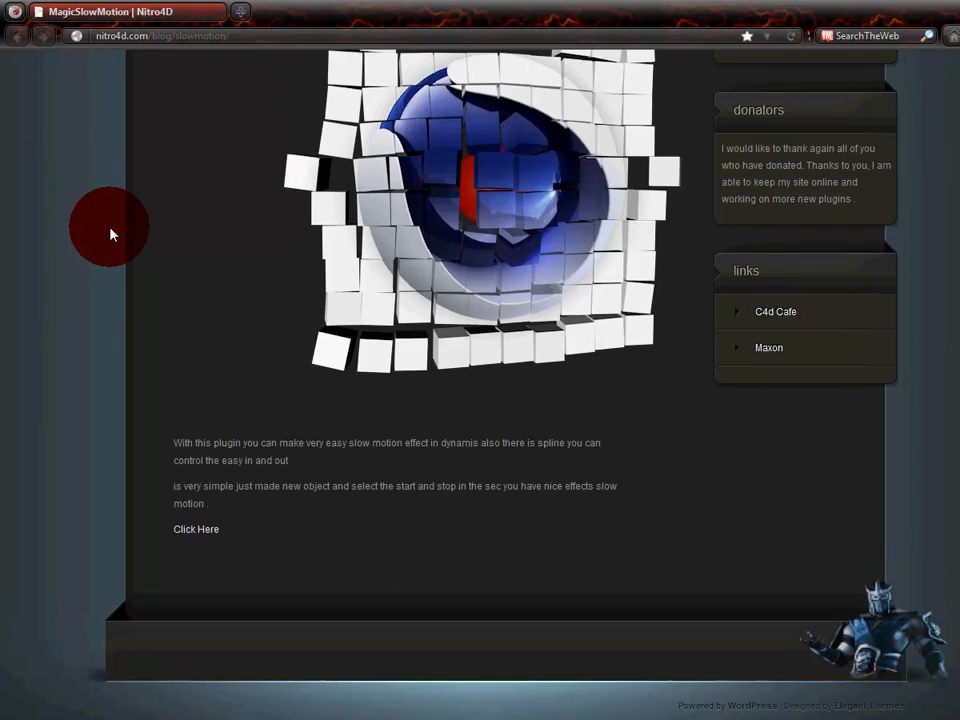
scroll(111, 234, "down", 1)
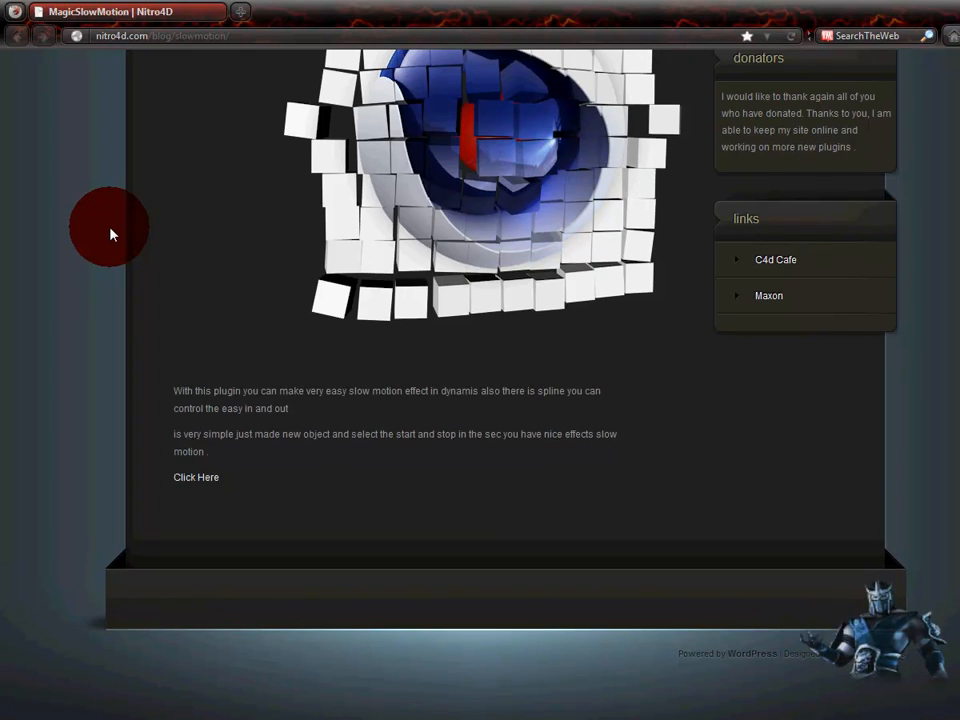
scroll(111, 235, "up", 7)
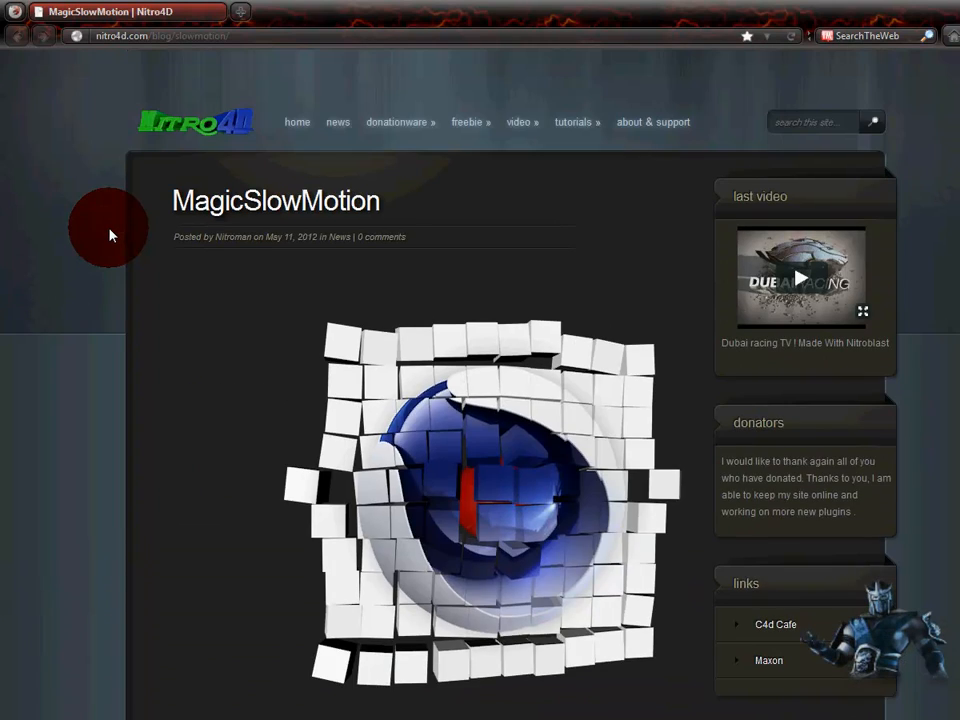
scroll(111, 237, "down", 7)
left_click(192, 478)
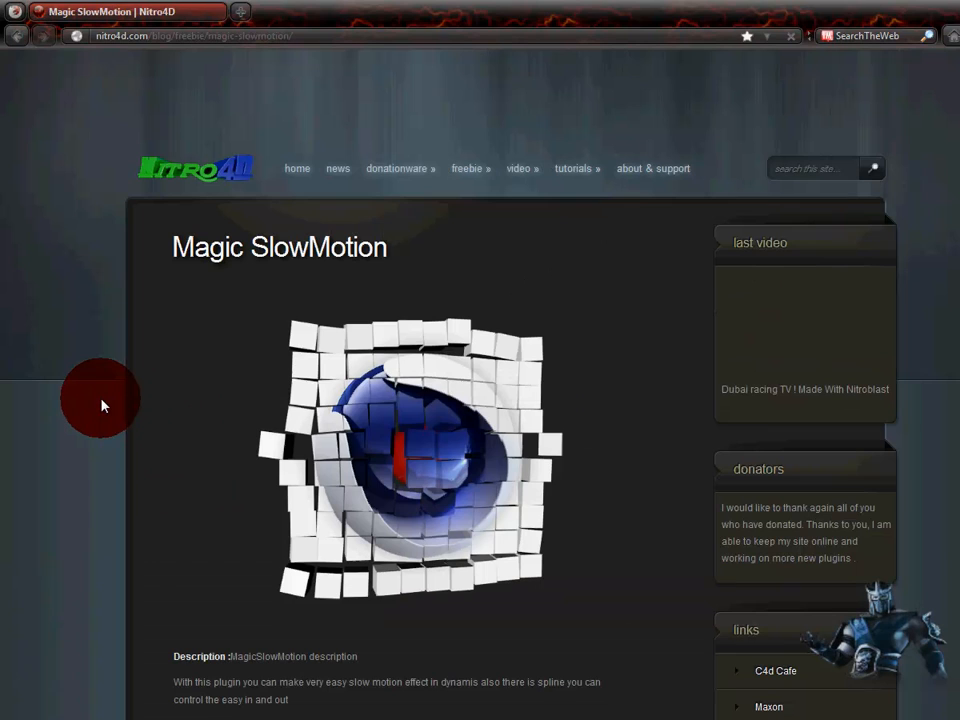
scroll(101, 405, "down", 5)
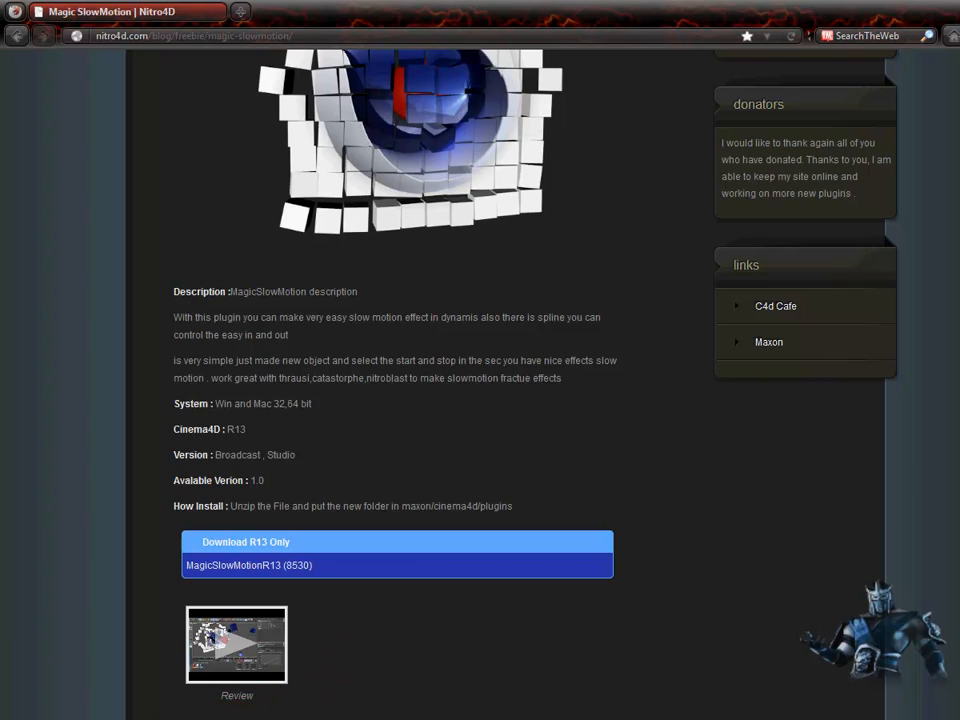
- Open the MagicSlowMotion1.zip archive from the Downloads folder and select the plugin folder inside it
left_click(92, 682)
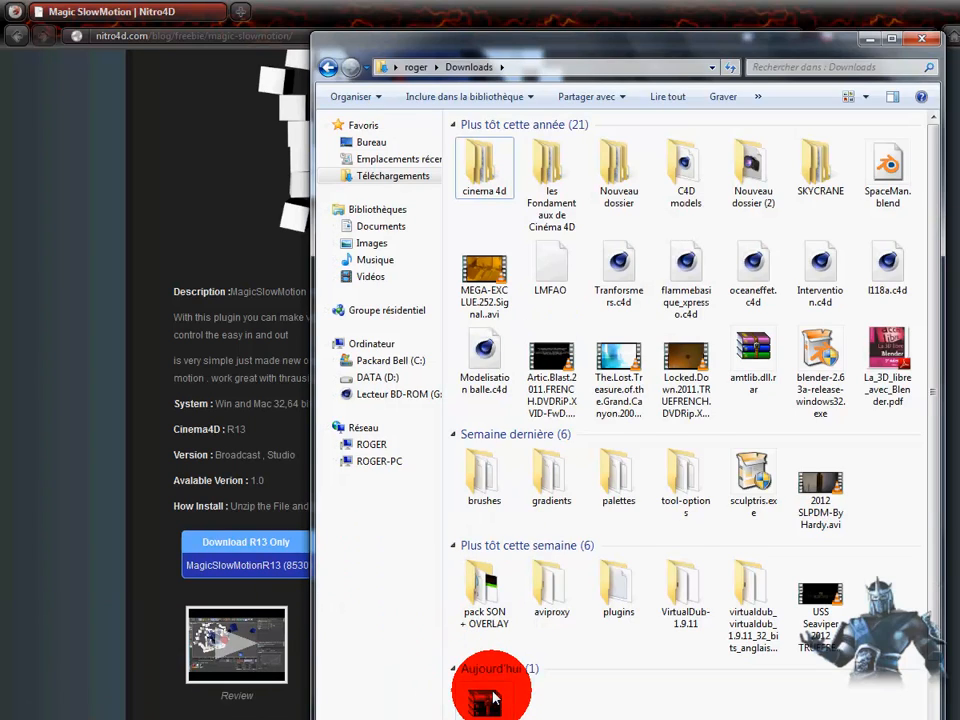
left_click(490, 706)
double_click(490, 706)
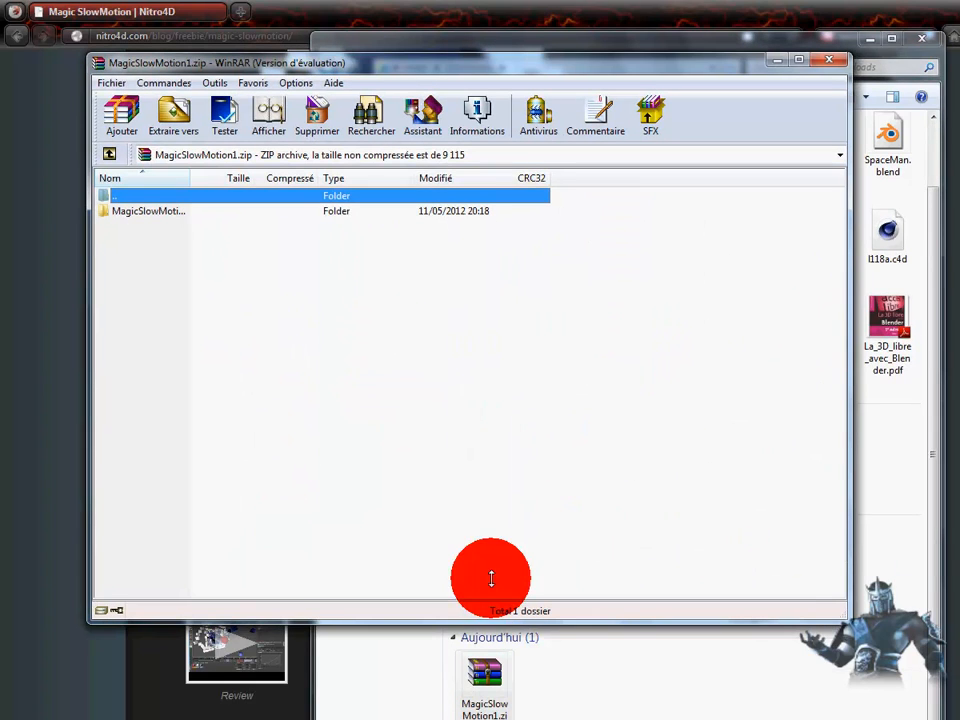
left_click(866, 38)
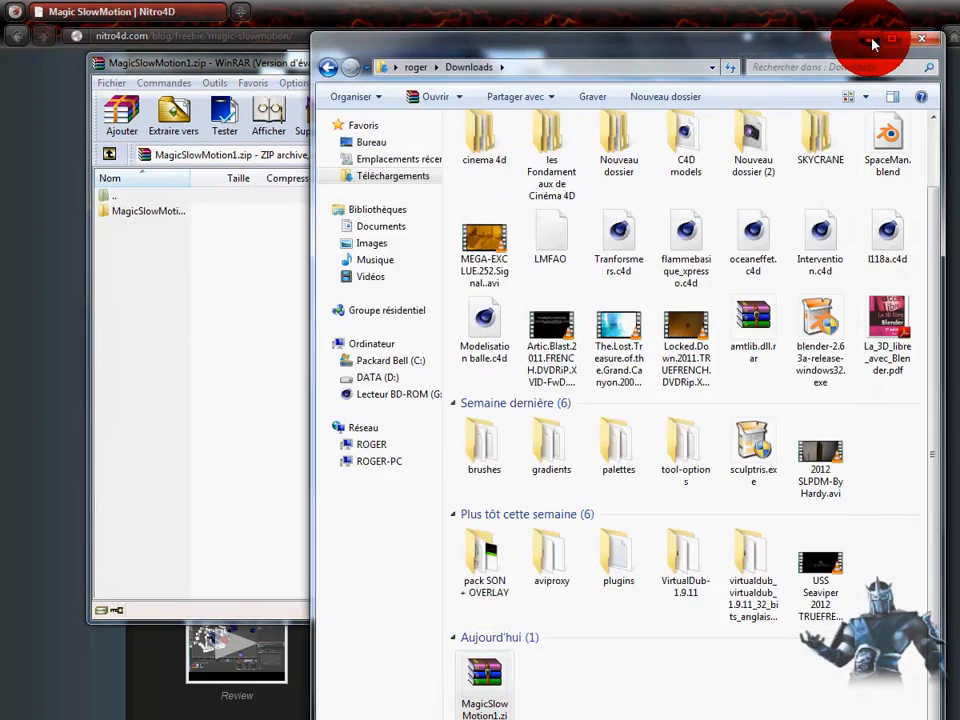
left_click(589, 274)
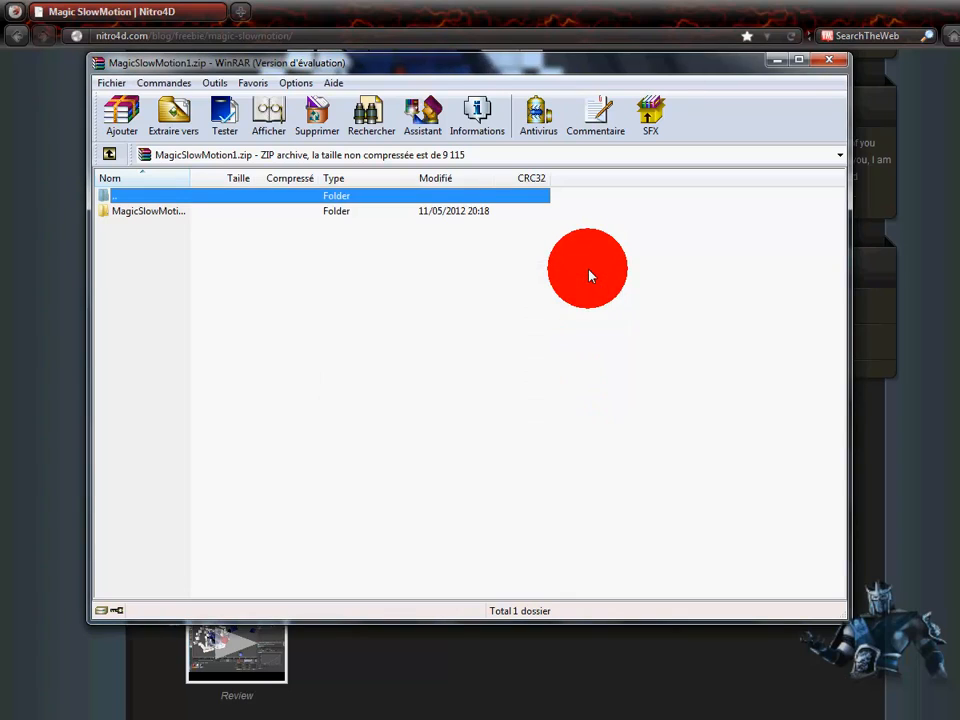
left_click_drag(410, 60, 353, 68)
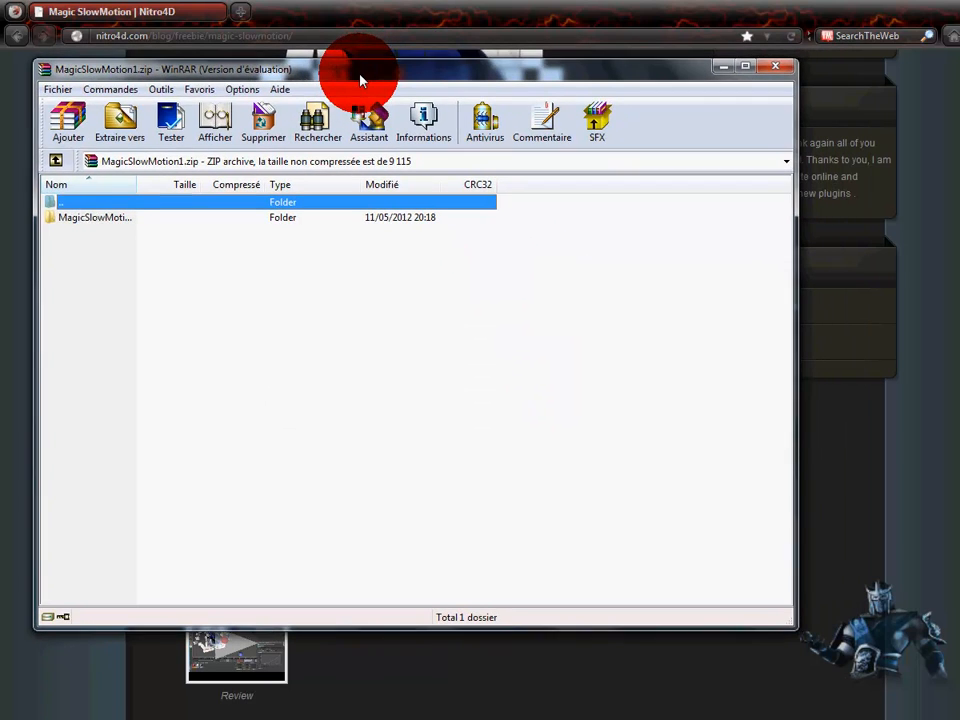
left_click(62, 220)
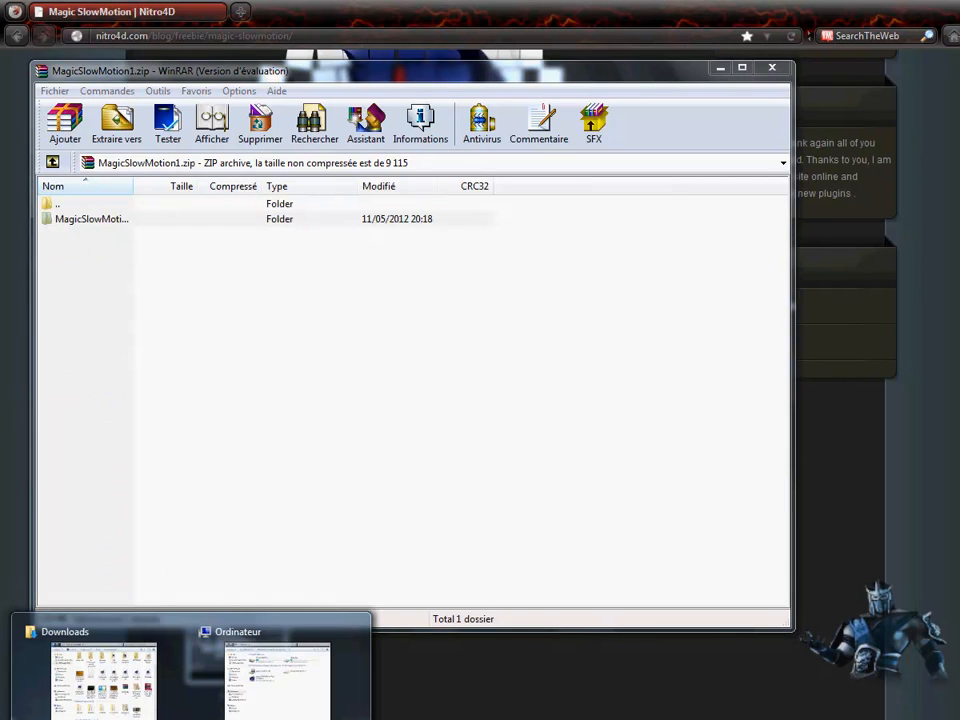
- Browse to the plugins folder of CINEMA 4D R13 under Programmes\MAXON on the C: drive
left_click(245, 688)
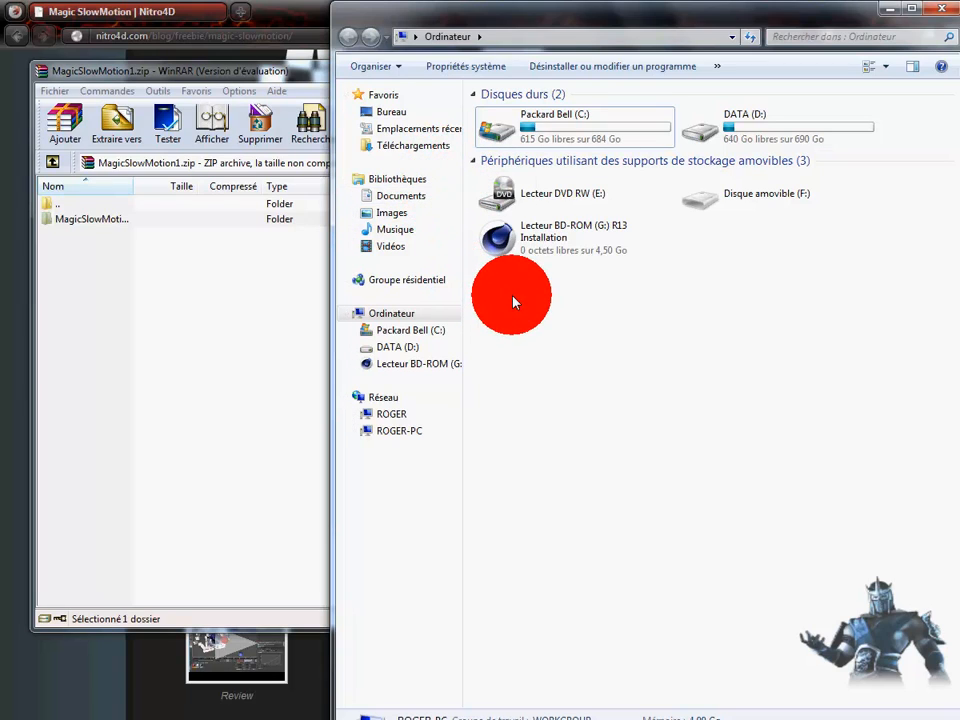
double_click(498, 135)
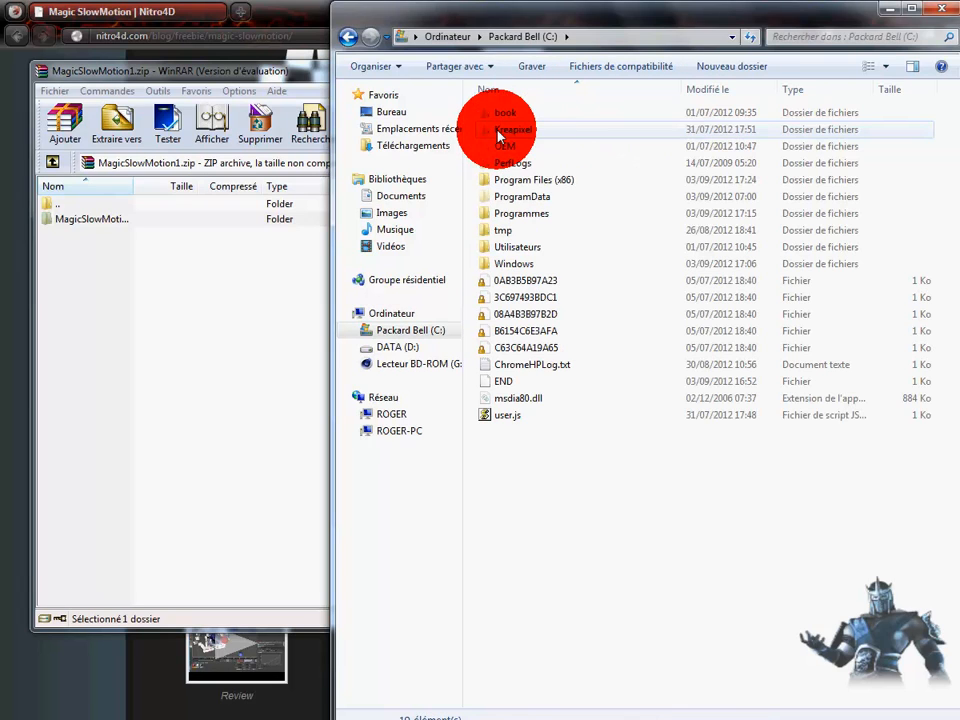
double_click(522, 215)
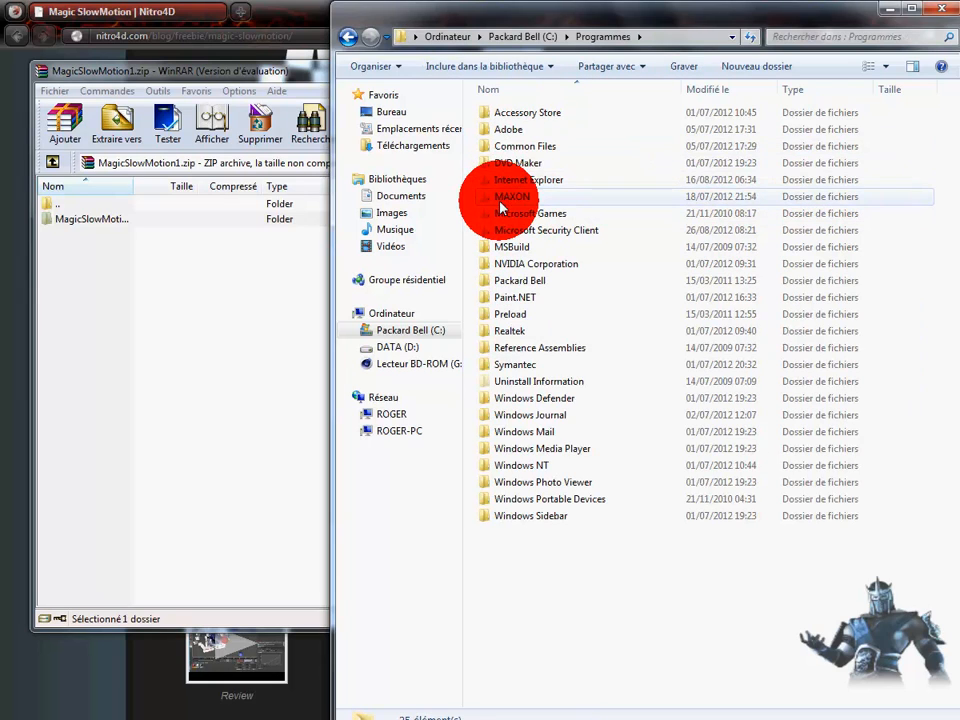
double_click(499, 198)
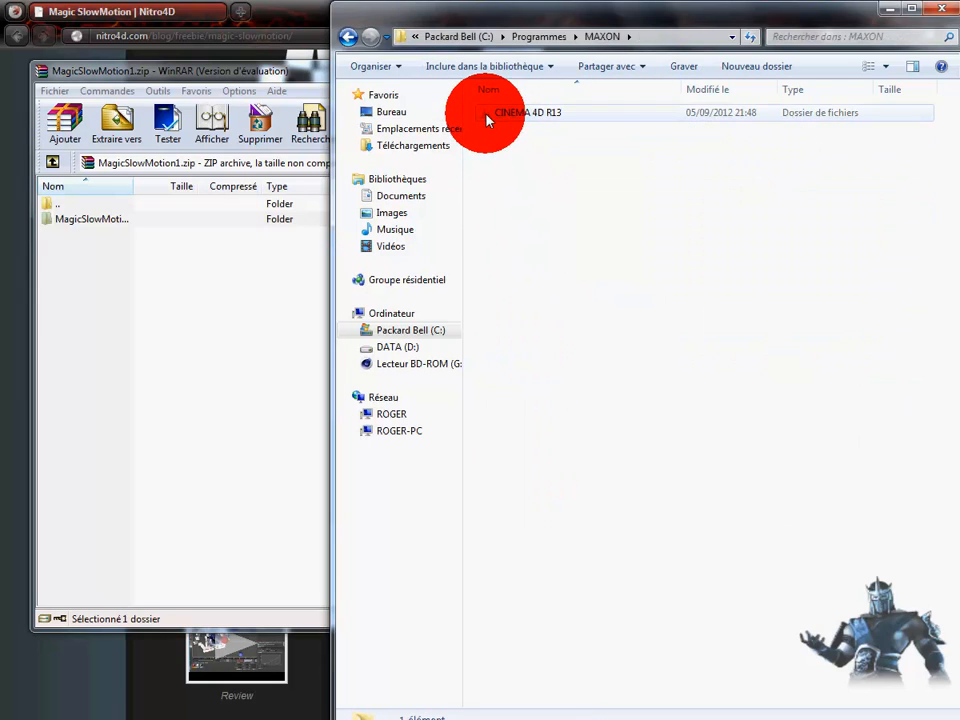
double_click(497, 118)
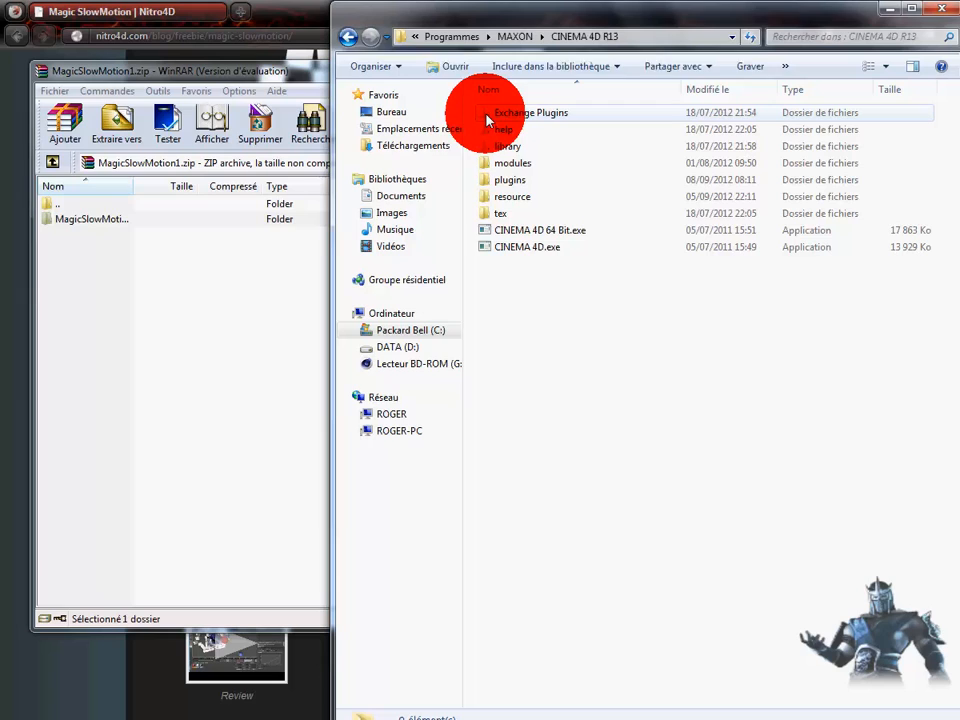
double_click(510, 182)
- Copy the MagicSlowMotion folder from the archive into the CINEMA 4D R13 plugins folder and close the archive
left_click(522, 164)
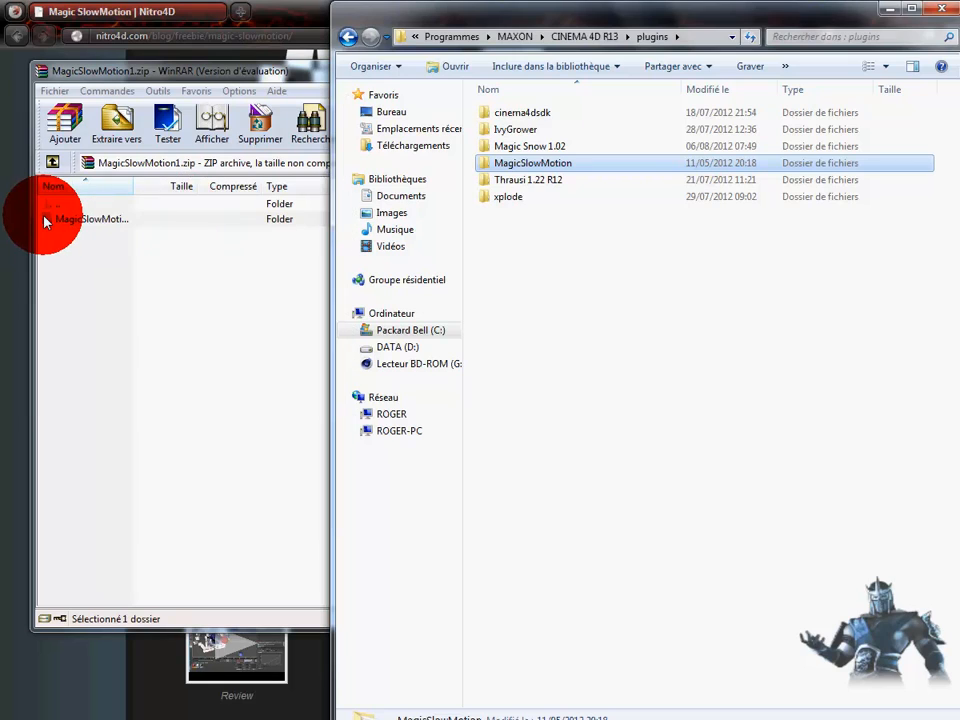
left_click_drag(47, 222, 545, 311)
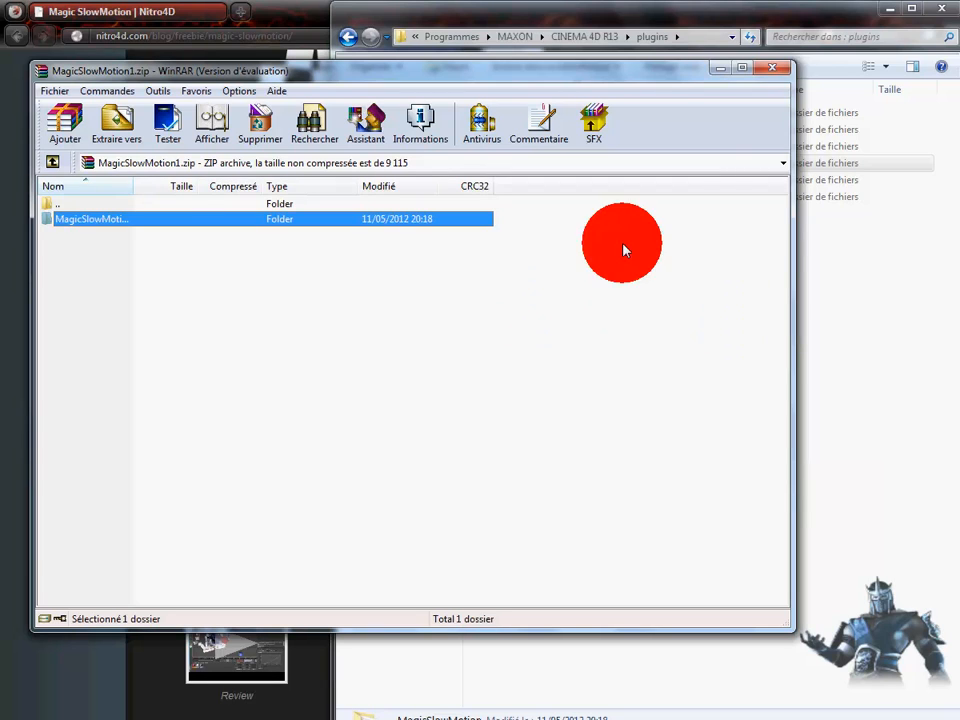
left_click(771, 69)
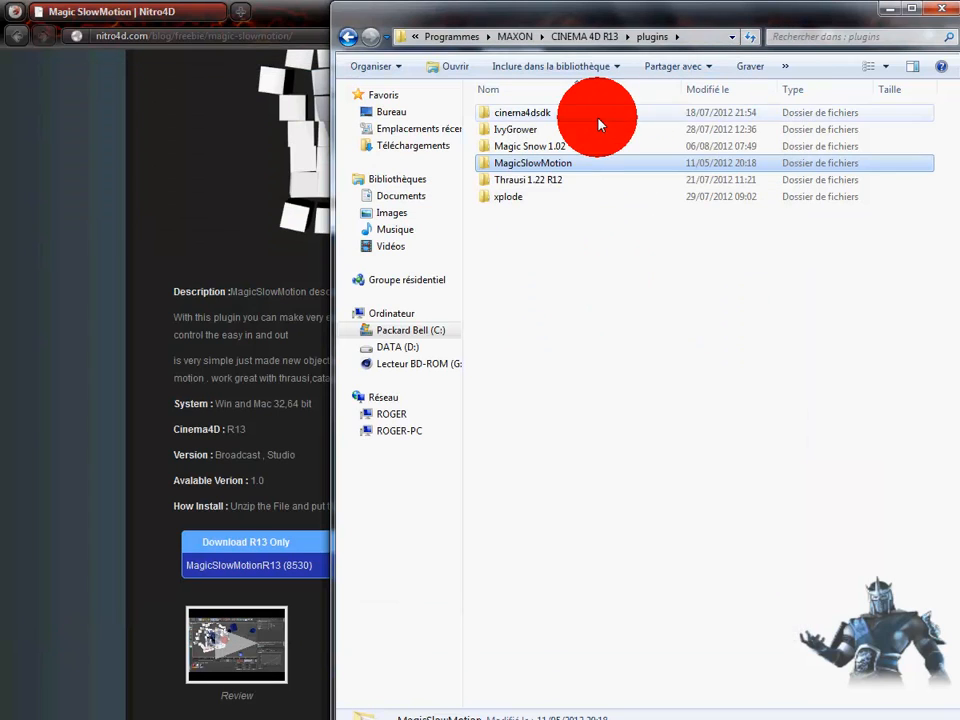
- Examine the contents of the installed MagicSlowMotion folder and its res subfolder, then return to plugins and minimize the window
double_click(483, 165)
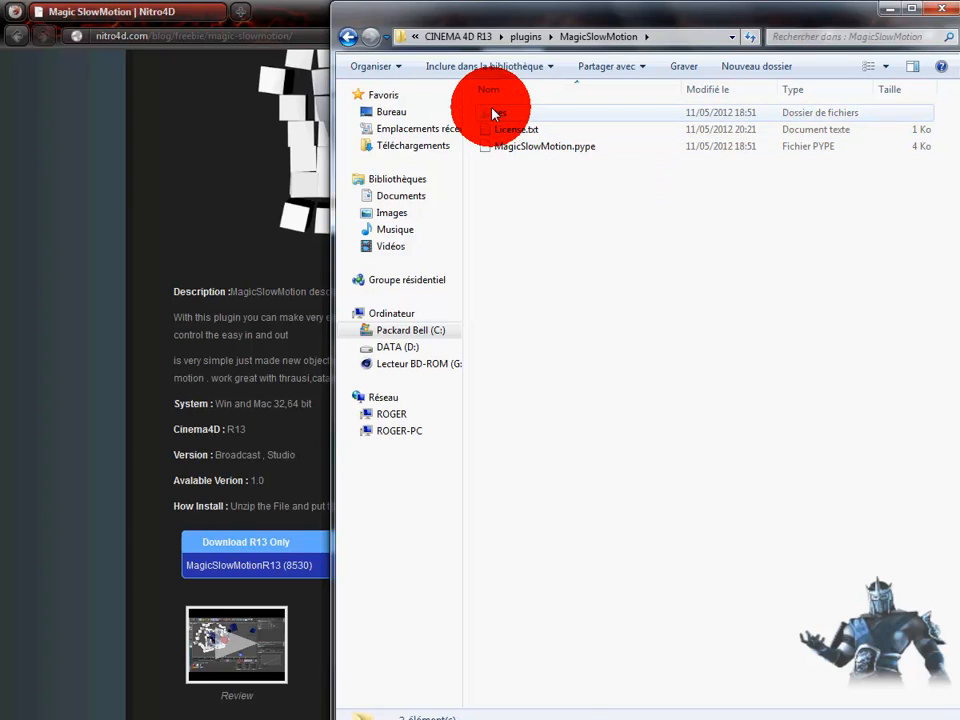
left_click(489, 118)
double_click(489, 118)
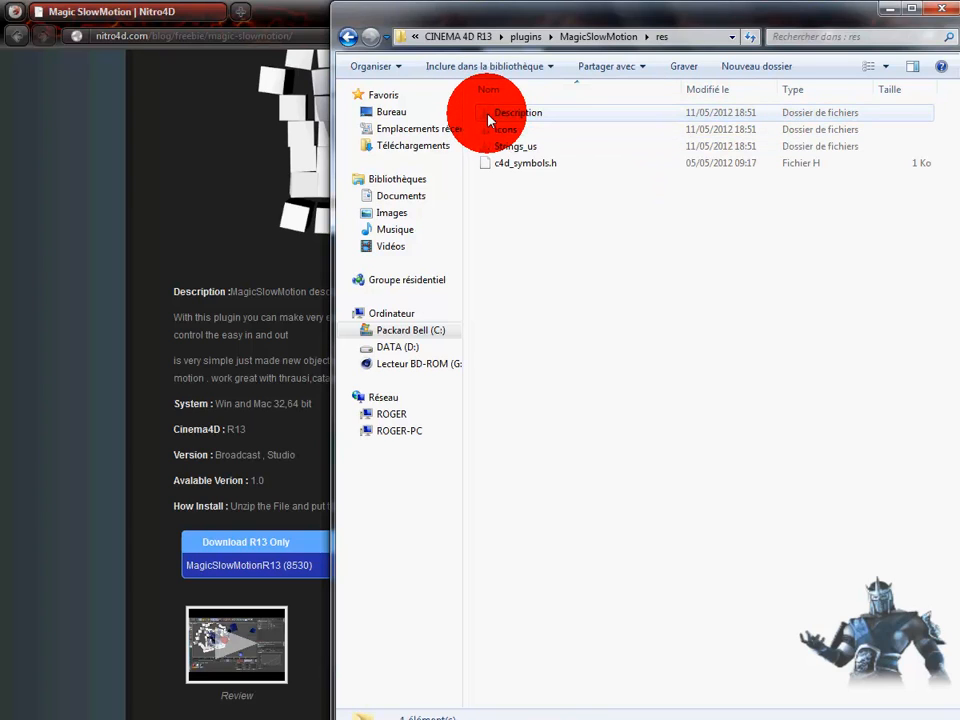
left_click(347, 37)
left_click(347, 37)
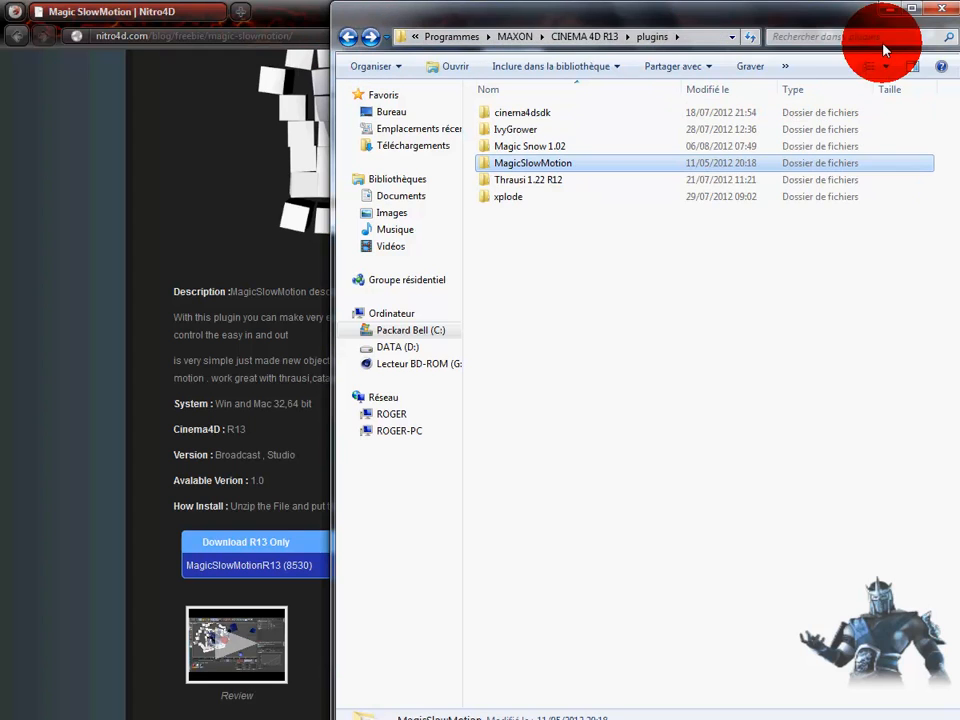
left_click(884, 8)
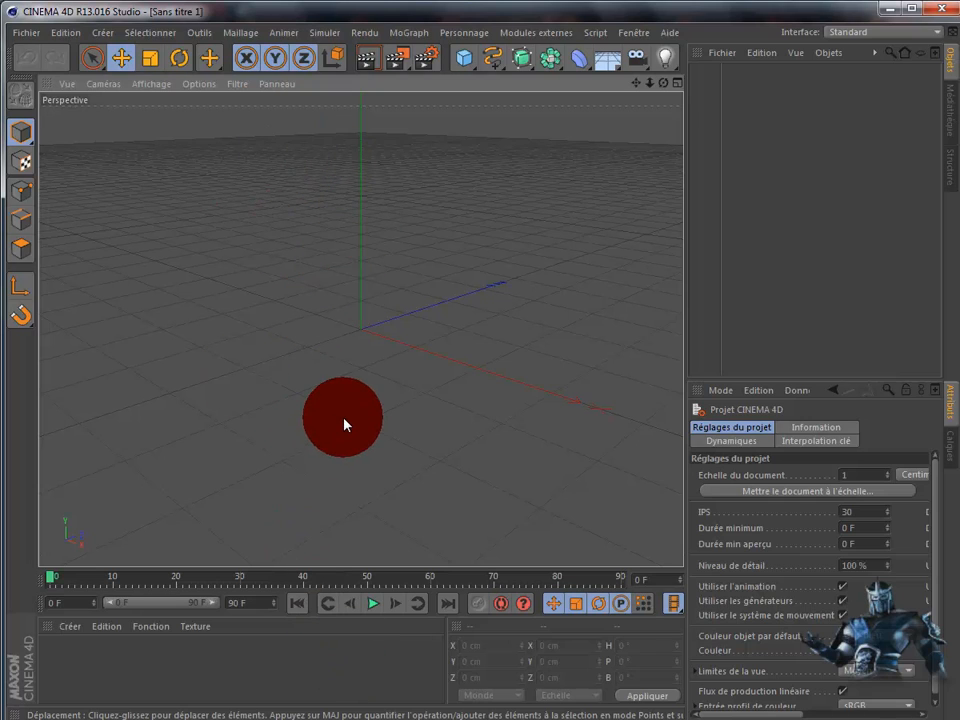
- Check CINEMA 4D's external modules for the MagicSlowMotion plugin
left_click(521, 33)
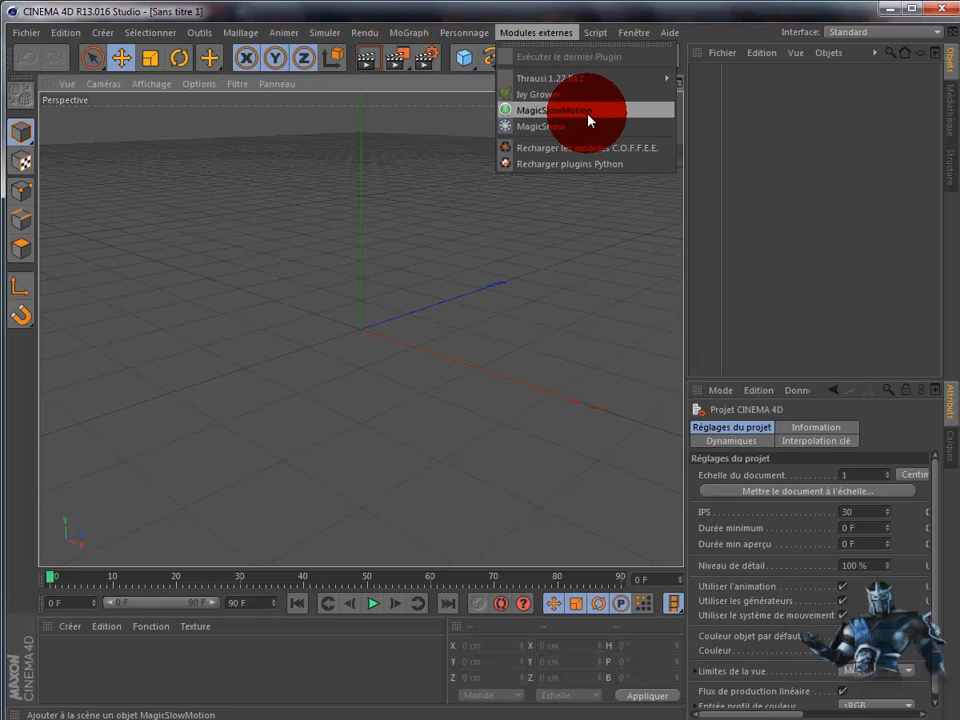
left_click(516, 264)
left_click_drag(516, 264, 537, 122)
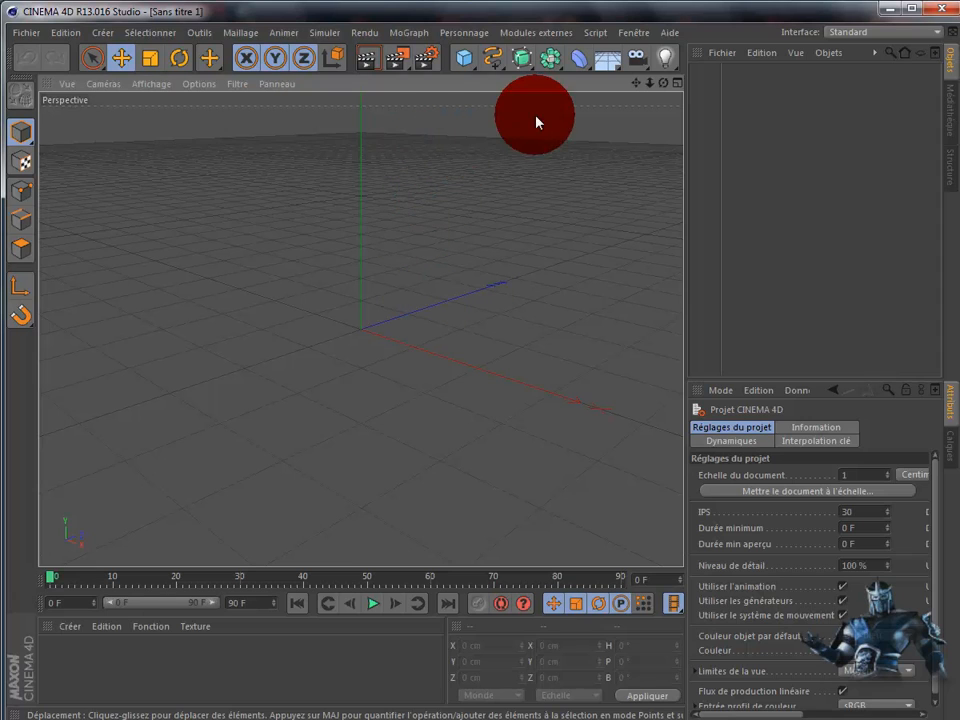
- Add a cube to the scene and raise it to about 103.6 cm on the Y axis
left_click(466, 60)
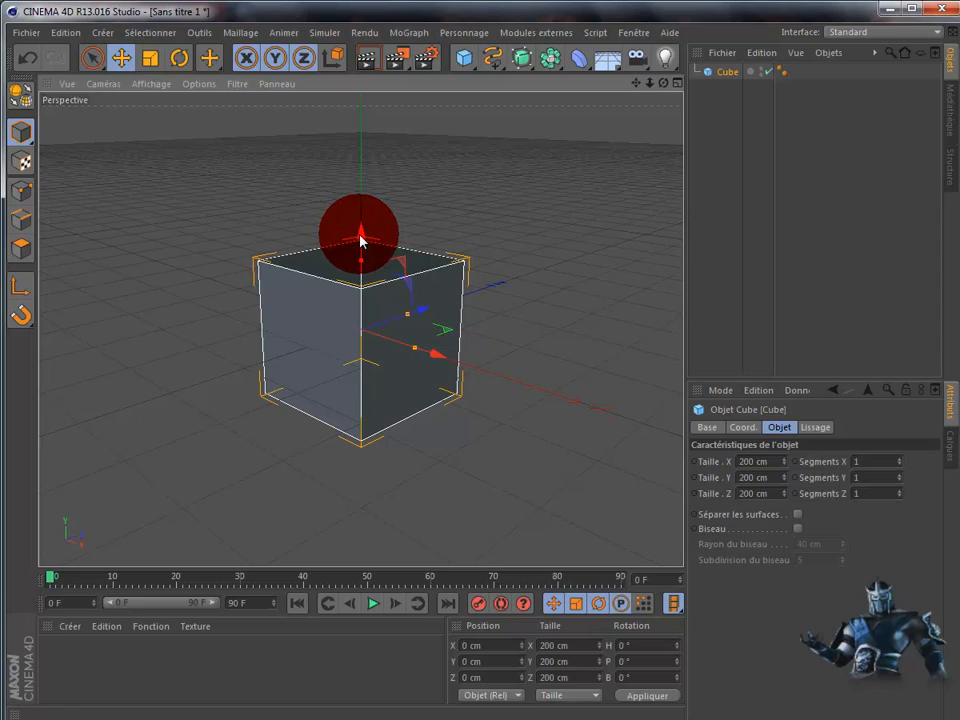
left_click_drag(361, 240, 371, 166)
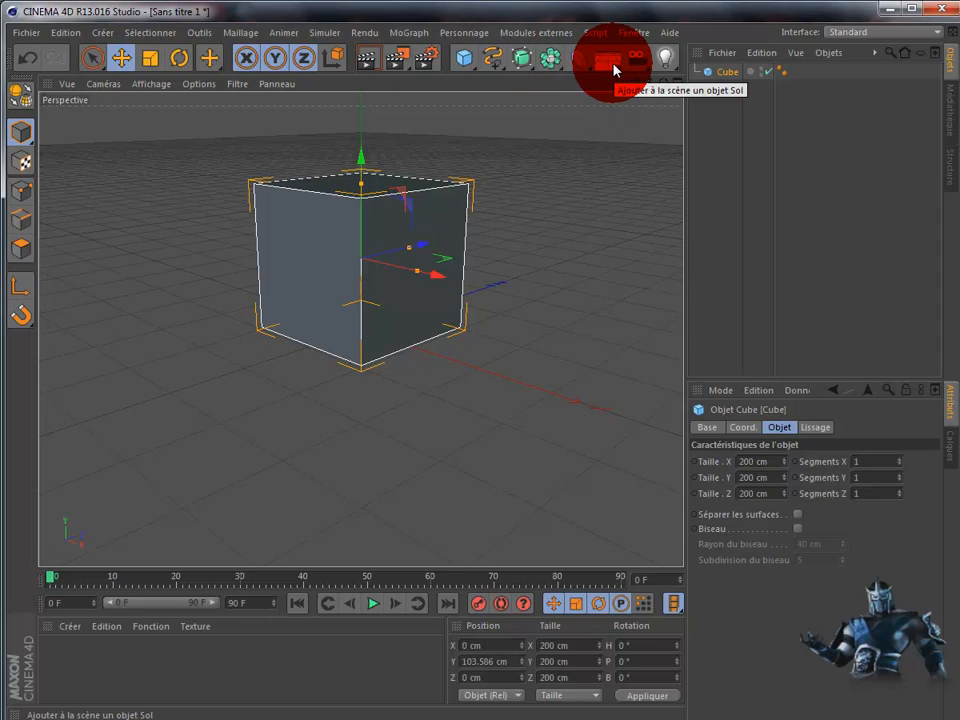
- Add a floor object (Sol) and give it a collision body simulation tag (Corps collision)
mouse_move(614, 70)
left_mouse_down()
mouse_move(482, 287)
mouse_move(414, 216)
mouse_move(388, 223)
mouse_move(332, 549)
mouse_move(364, 476)
mouse_move(625, 123)
mouse_move(608, 64)
left_mouse_up()
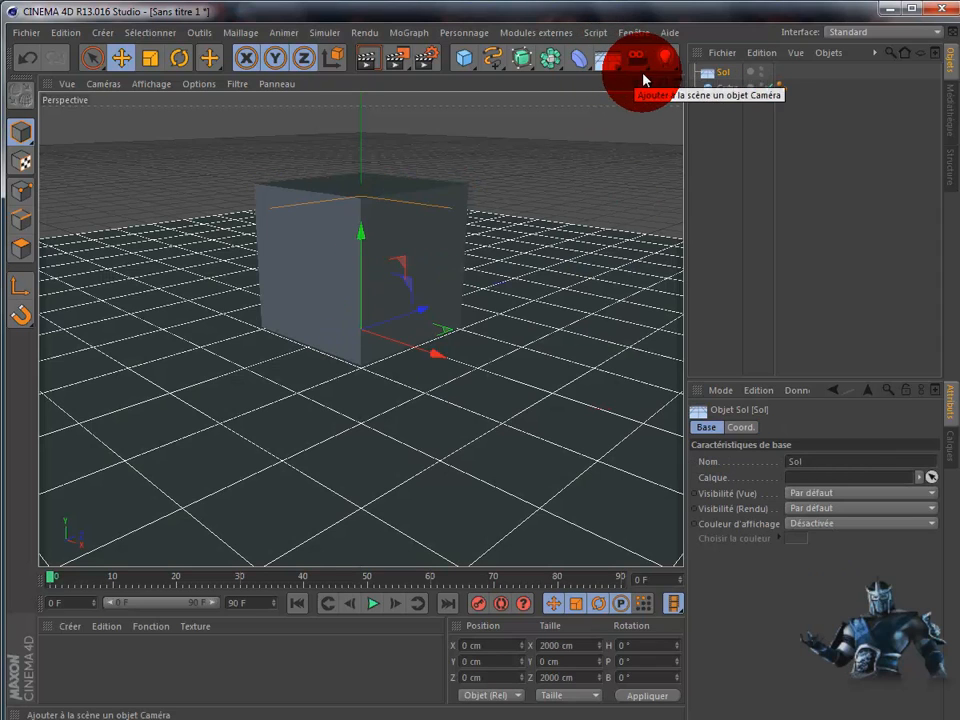
right_click(731, 76)
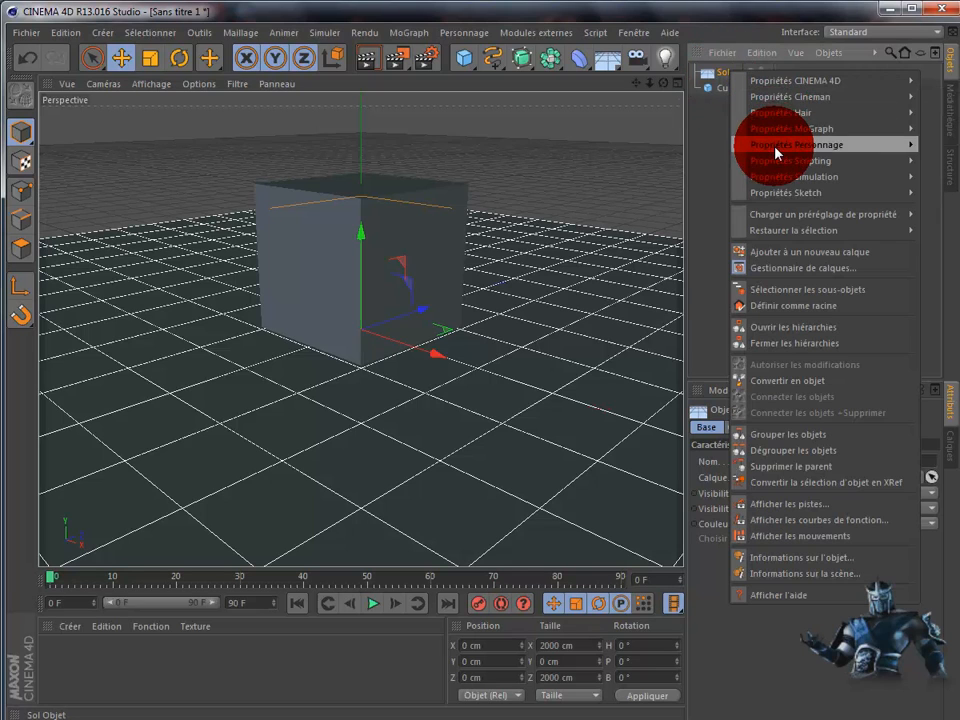
mouse_move(779, 178)
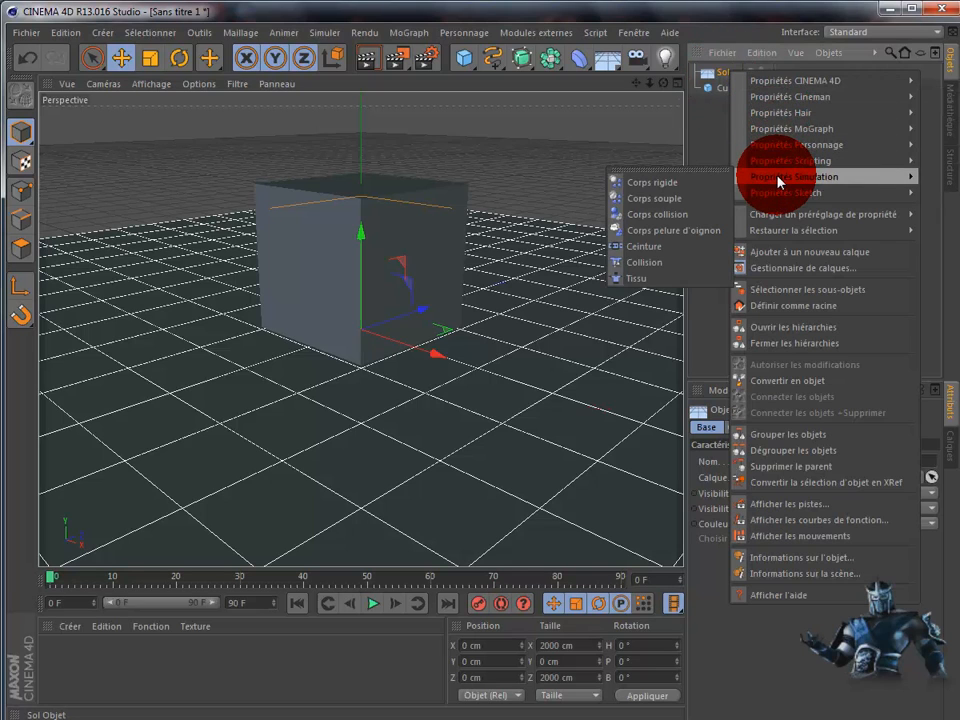
left_click(706, 186)
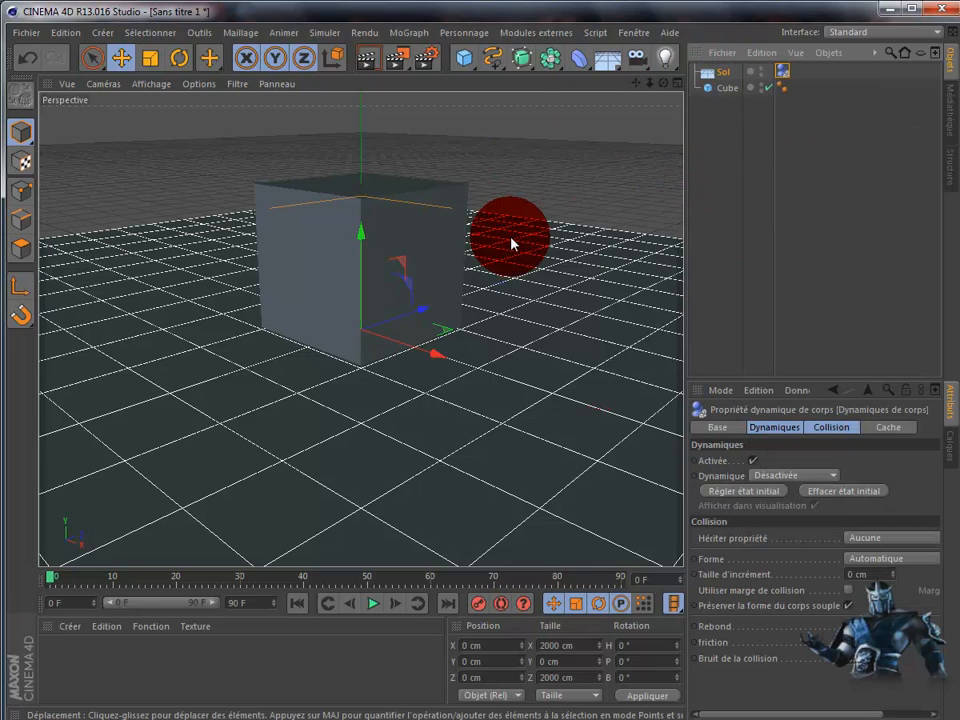
- Shatter the cube into 120 random pieces with Thrausi and close the plugin window
left_click(726, 90)
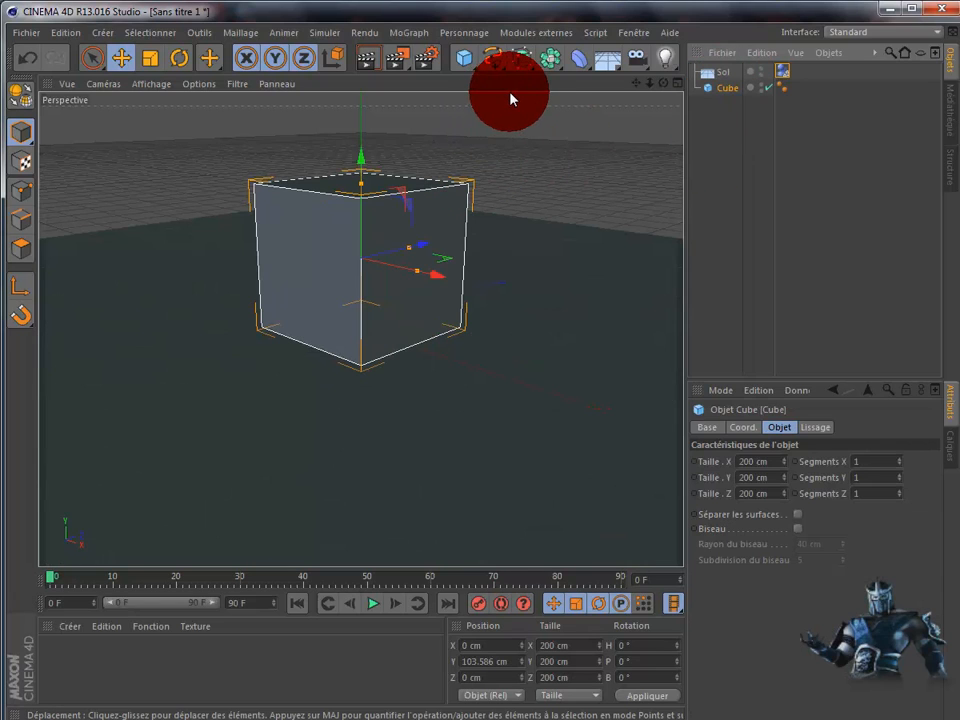
left_click(536, 32)
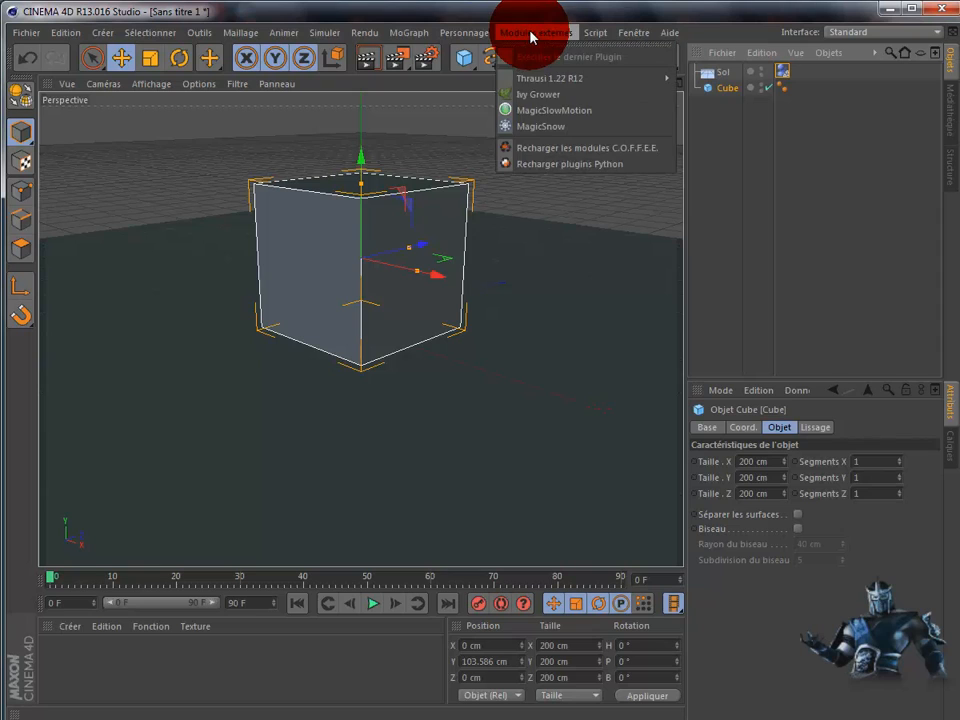
mouse_move(537, 80)
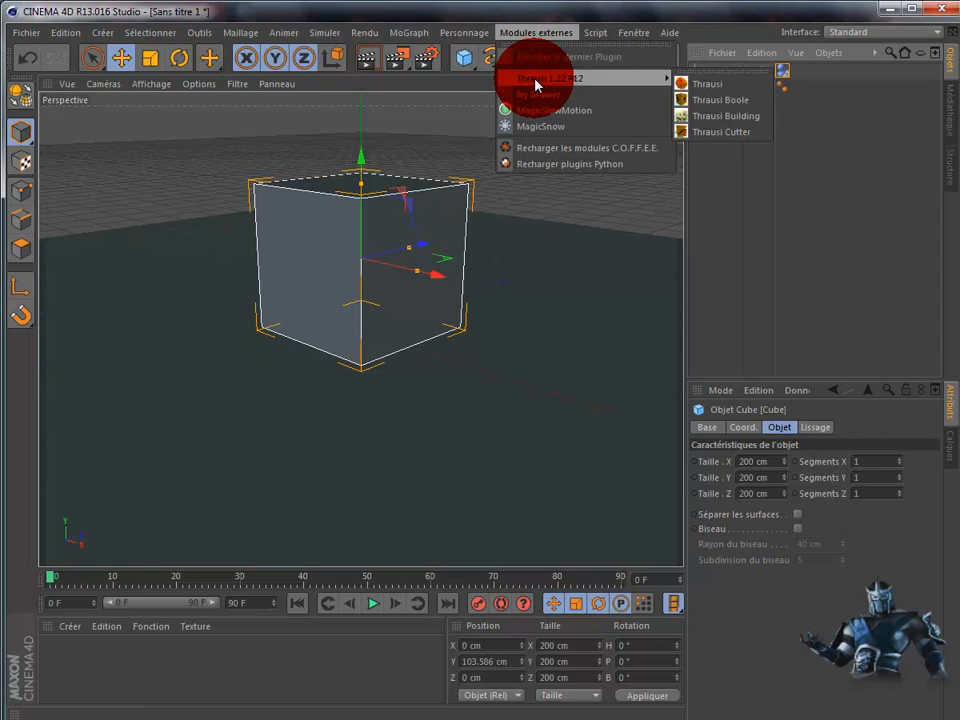
left_click(727, 85)
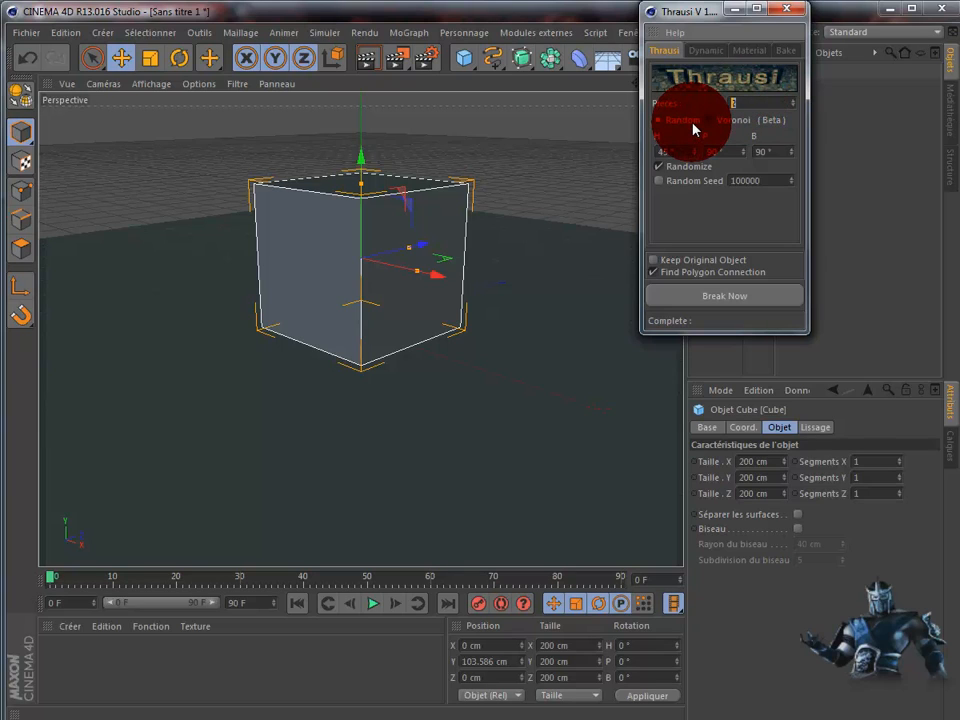
type("120")
left_click(724, 298)
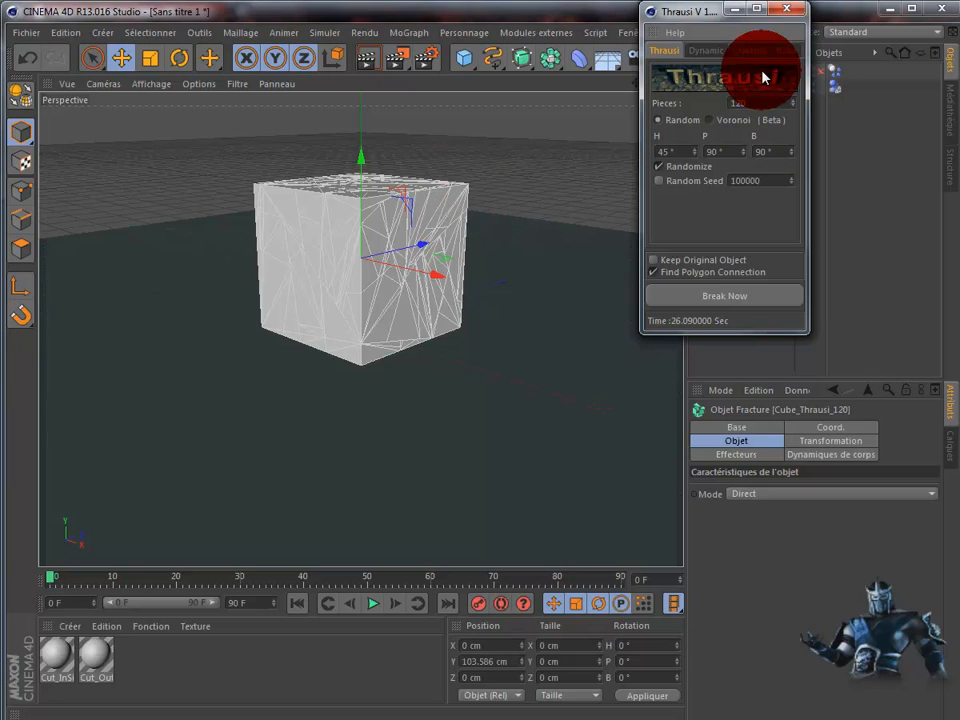
left_click(785, 11)
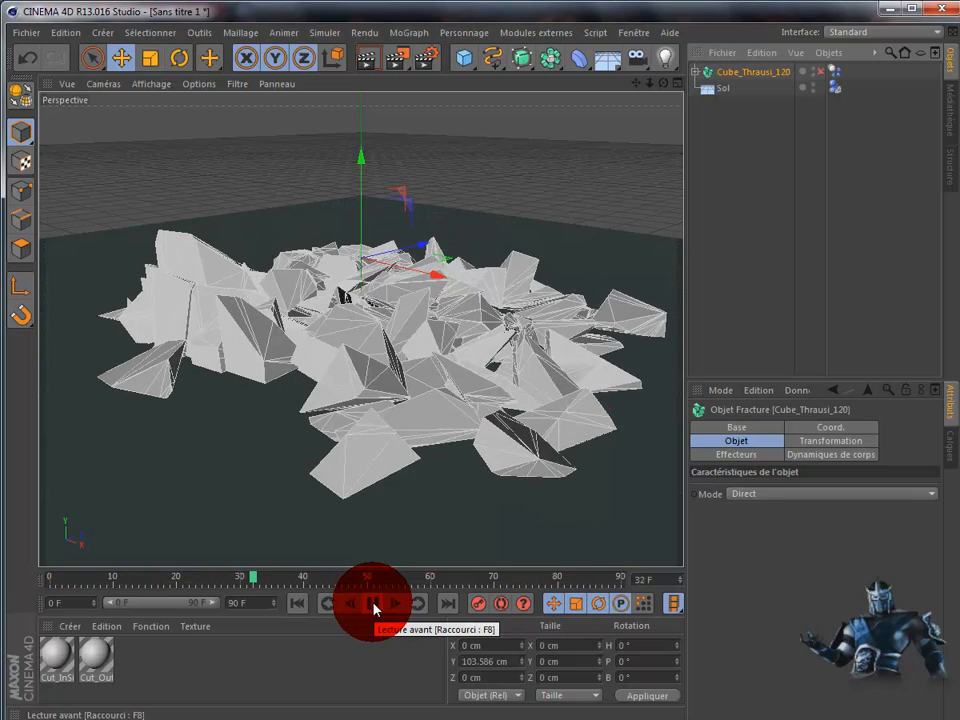
- Lower the fractured cube to about 100.4 cm on the Y axis, previewing its collapse from the first frame
left_click(373, 608)
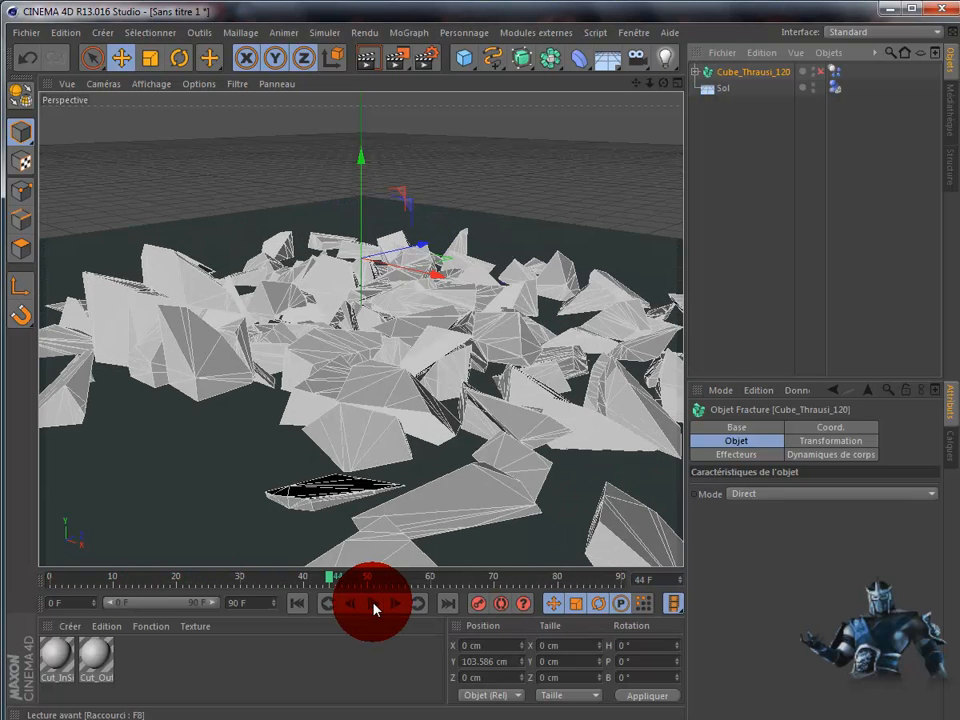
left_click(297, 604)
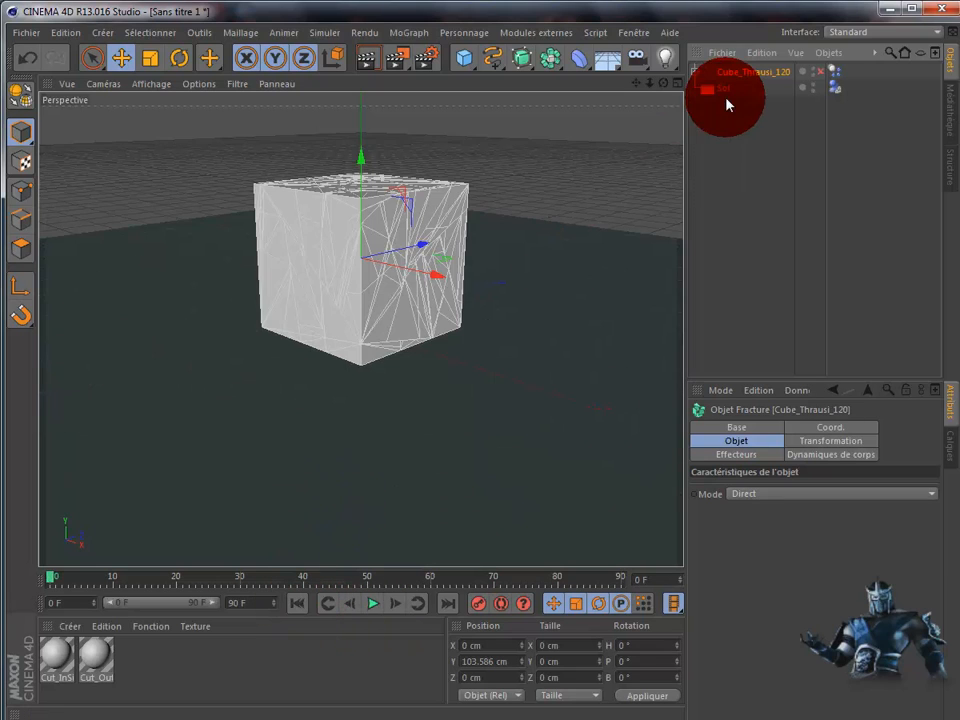
left_click_drag(363, 160, 362, 160)
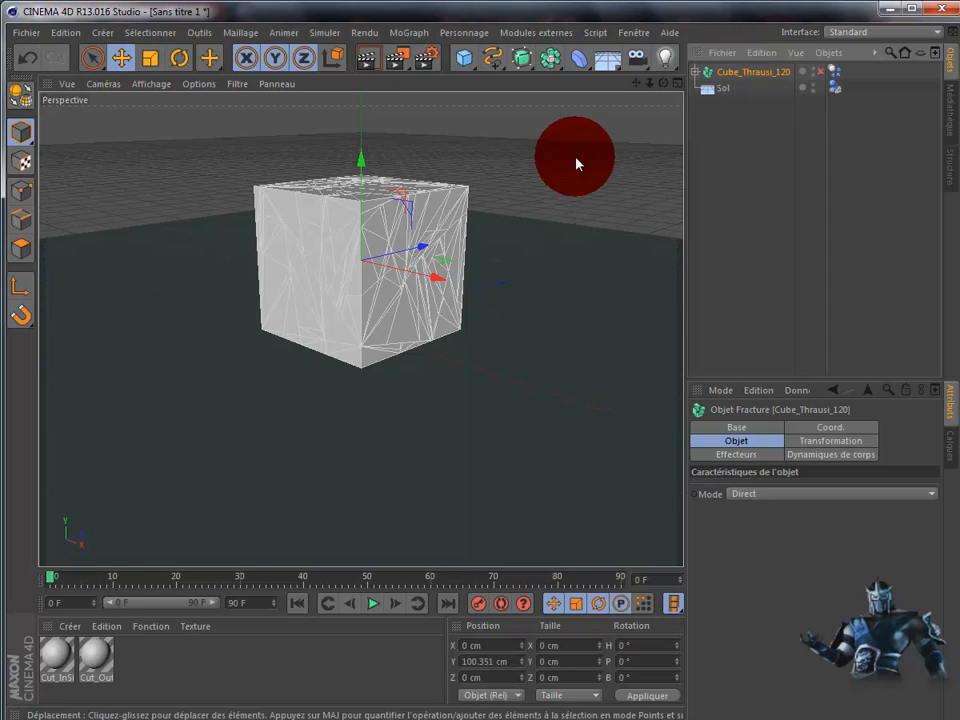
left_click(369, 607)
left_click(369, 608)
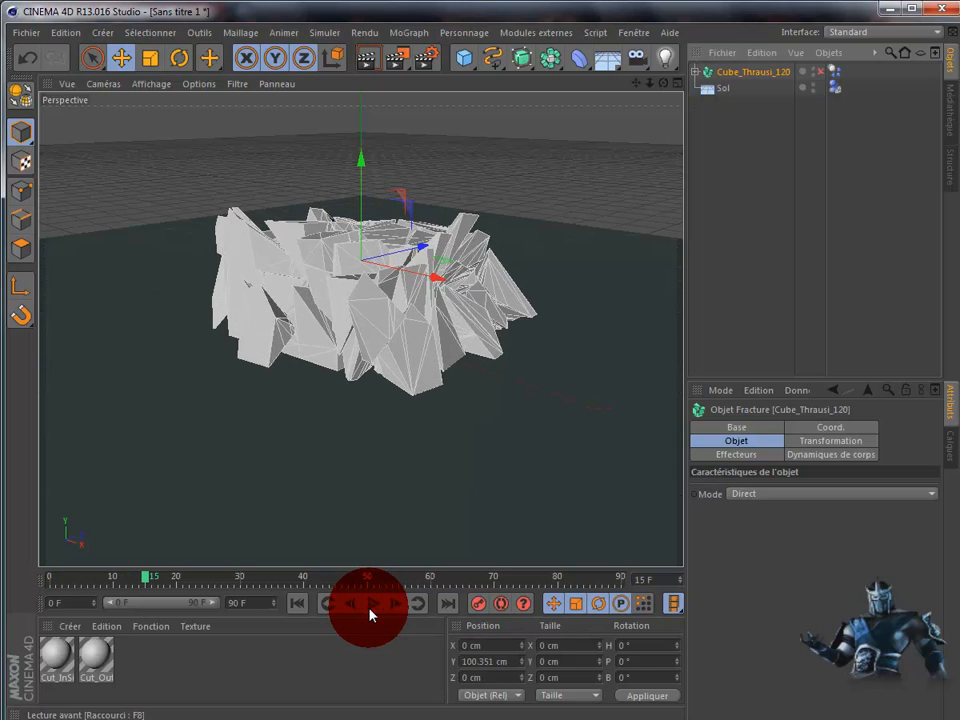
left_click(295, 604)
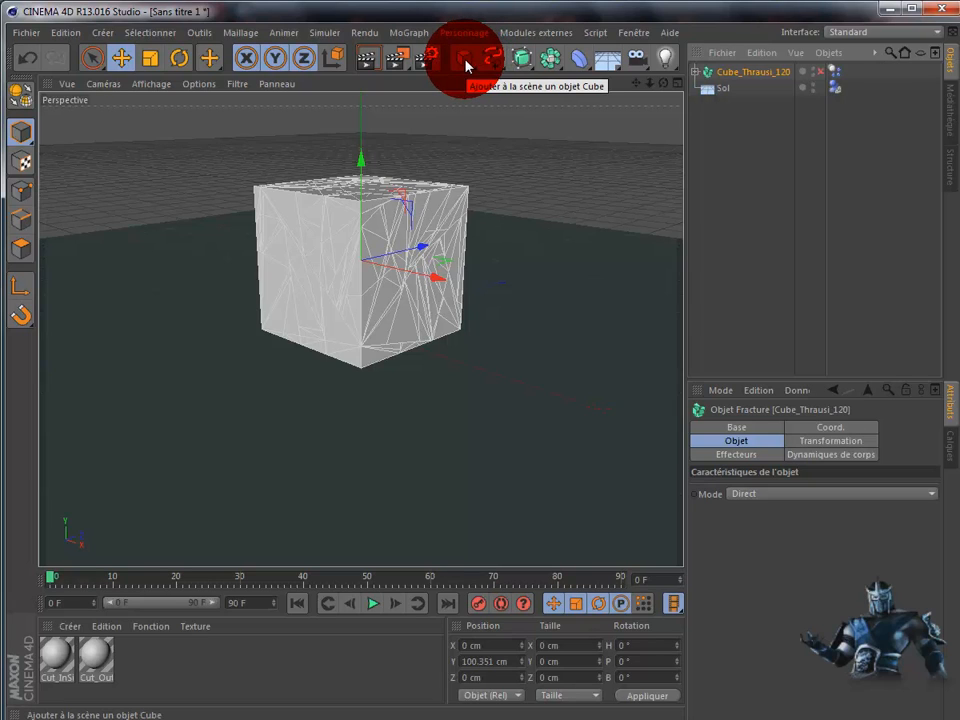
- Add a sphere inside the fractured cube, positioned at about -2.7 cm on X and 100.2 cm on Y
left_click_drag(466, 60, 848, 105)
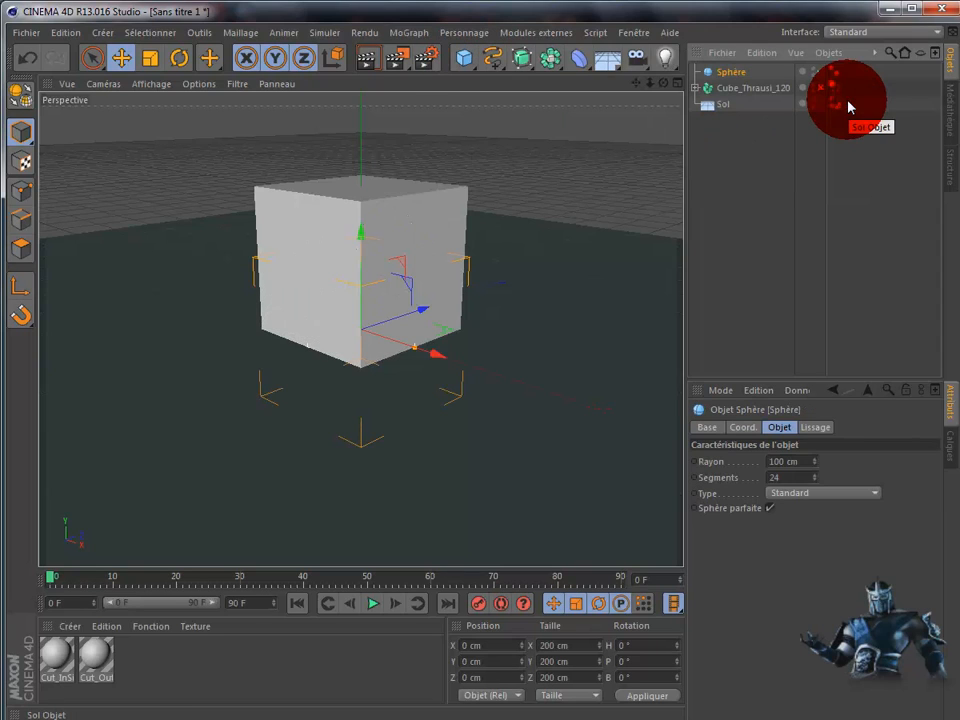
left_click_drag(460, 363, 368, 161)
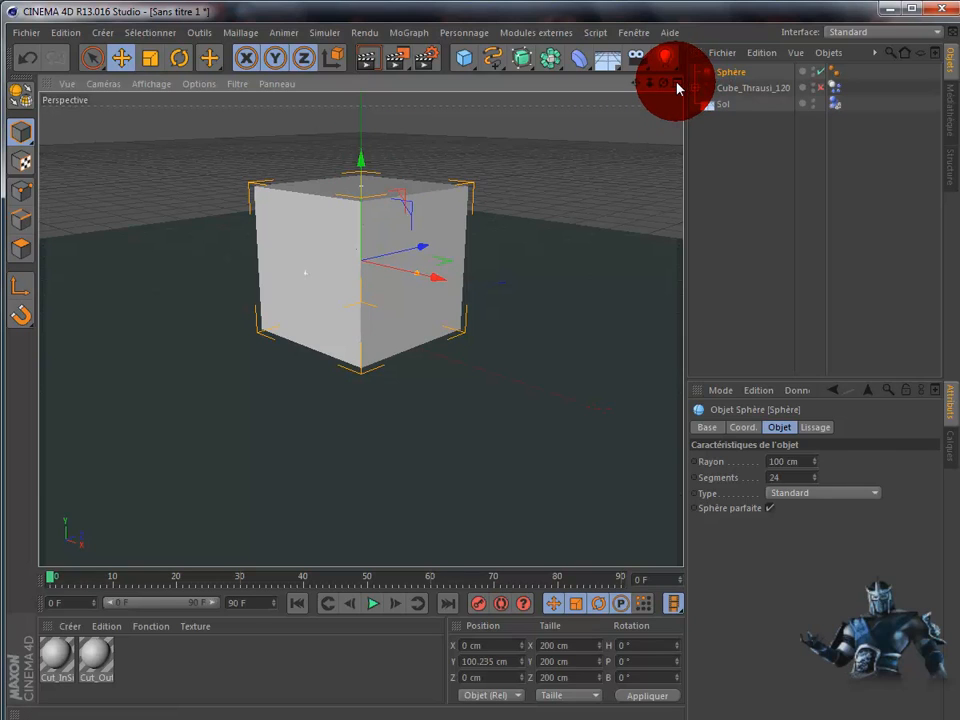
left_click(677, 85)
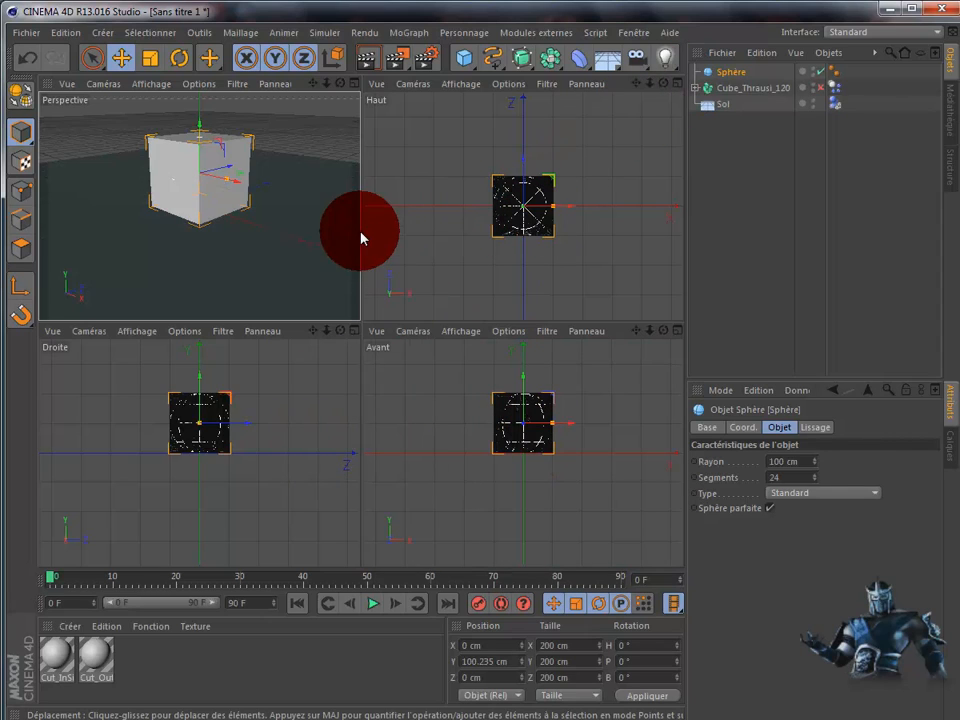
left_click_drag(573, 211, 575, 211)
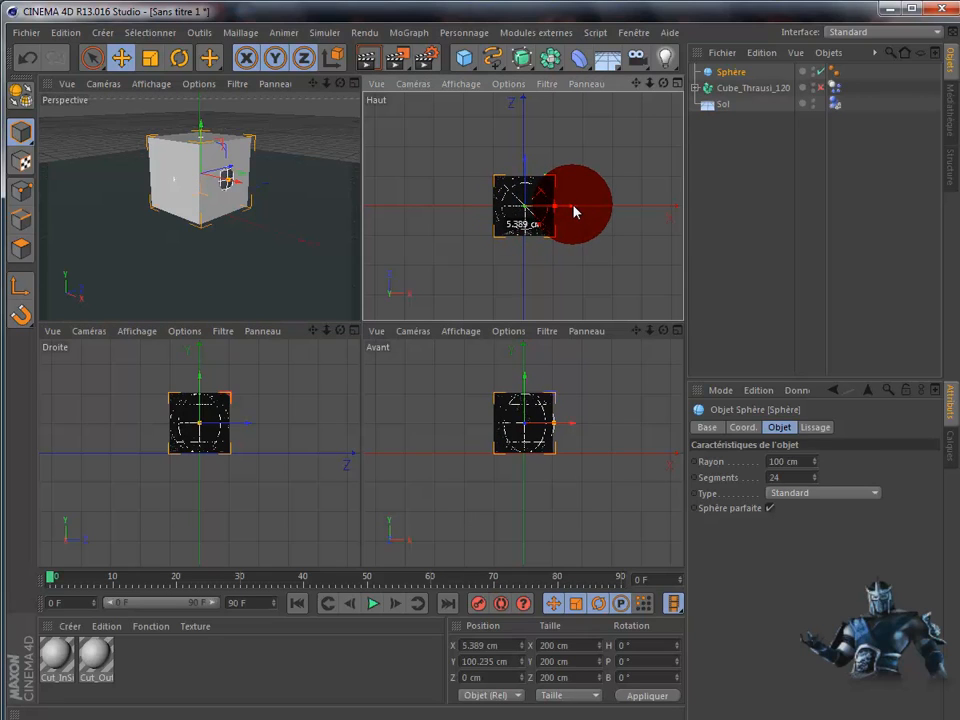
left_click_drag(575, 210, 573, 211)
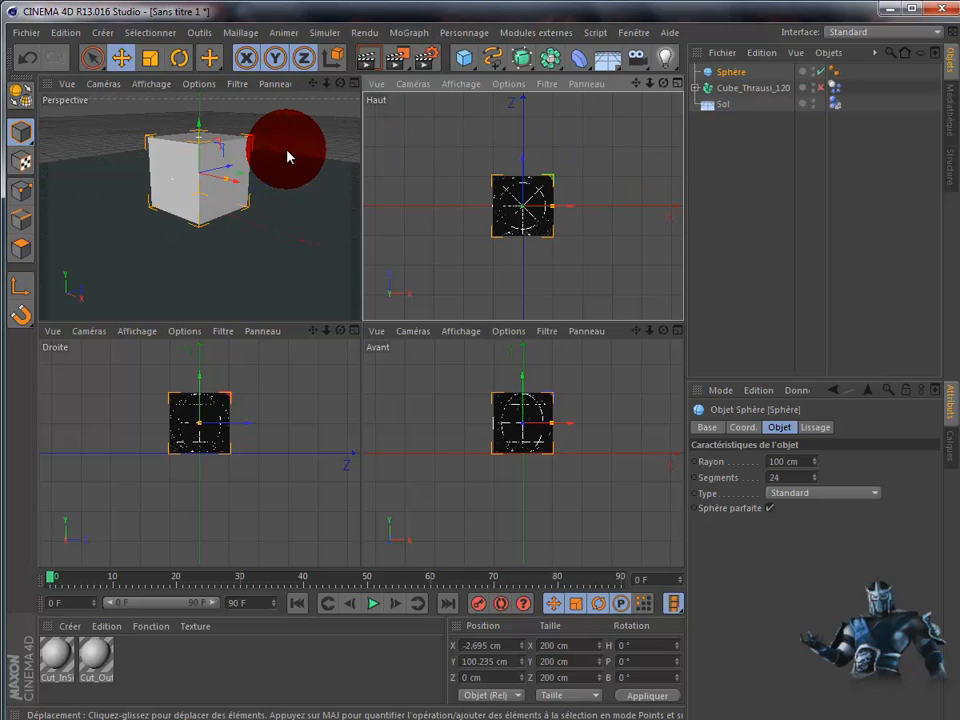
left_click(287, 157)
left_click(353, 85)
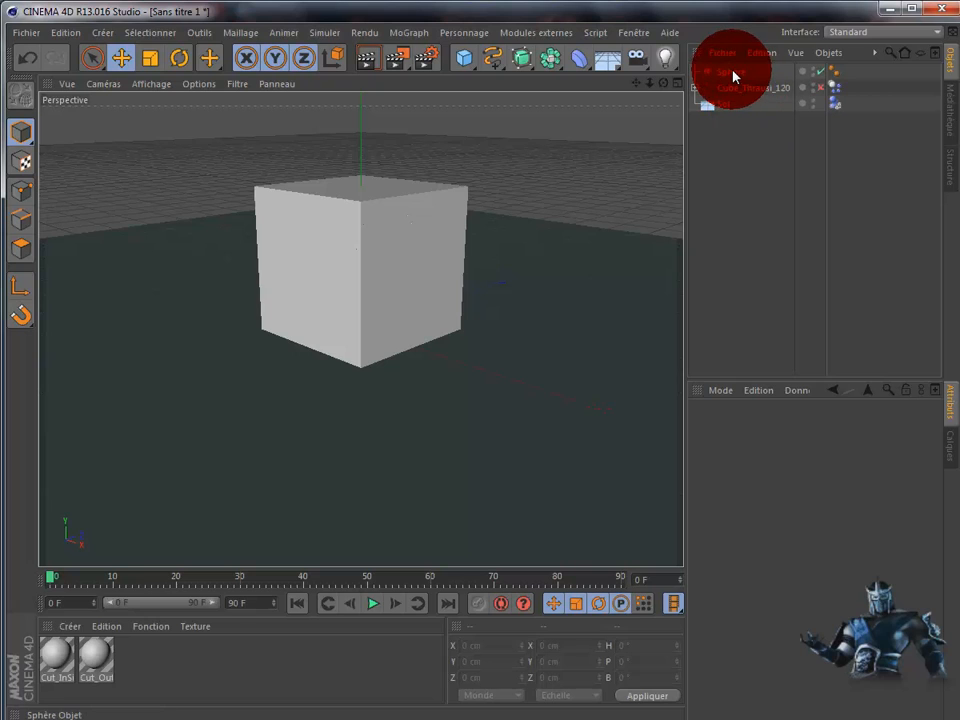
- Give the sphere a rigid body simulation tag (Corps rigide) and play the simulation
left_click(728, 72)
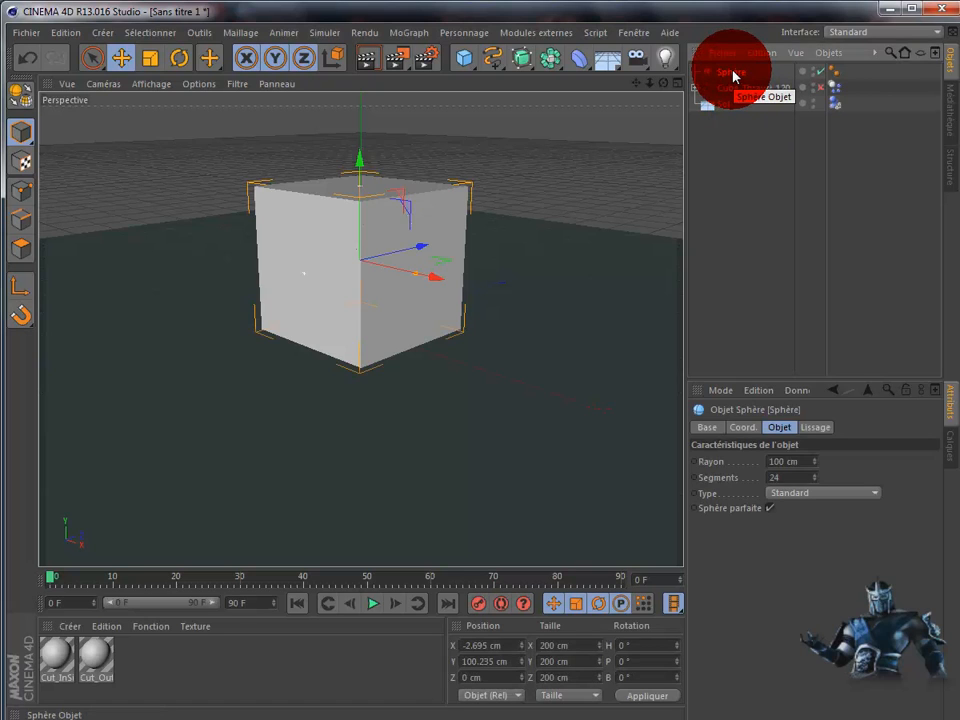
right_click(732, 74)
mouse_move(760, 176)
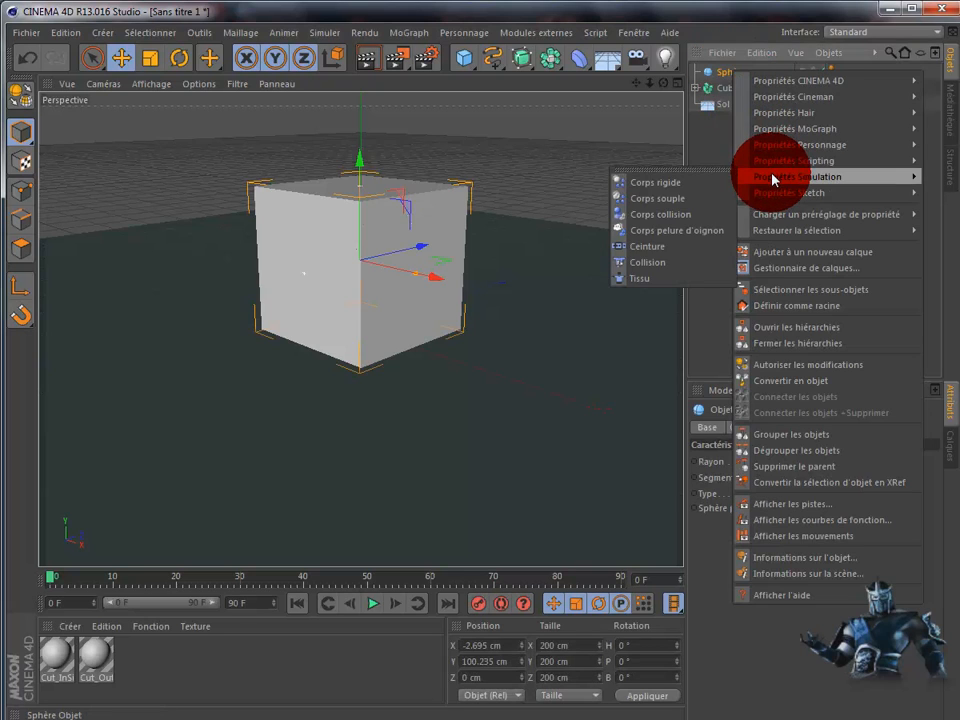
left_click(697, 184)
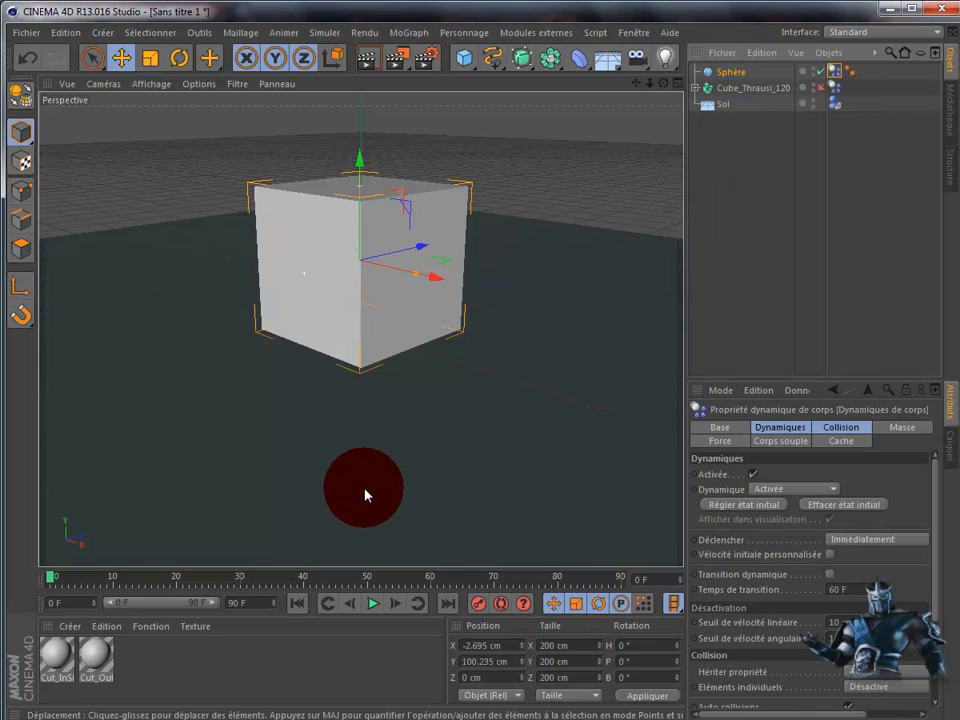
left_click(373, 608)
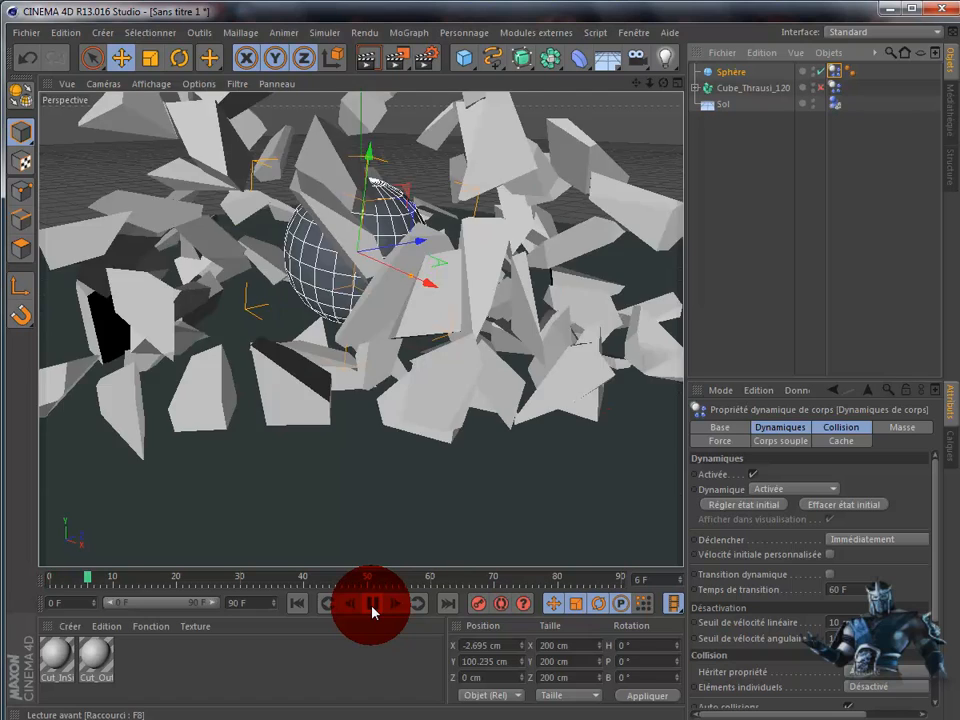
left_click(373, 608)
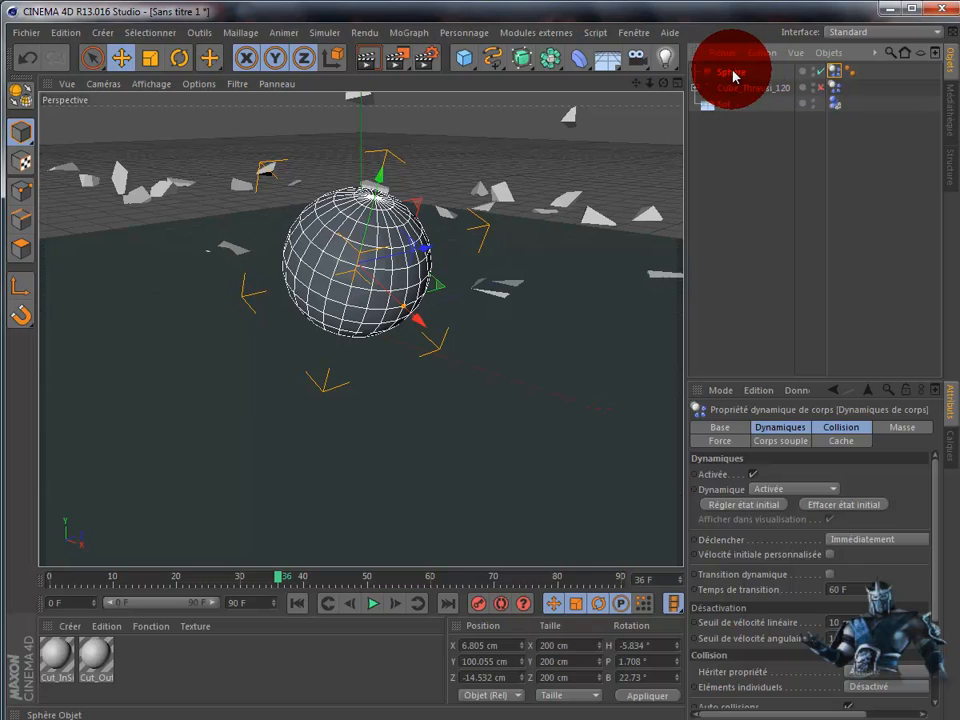
- Hide the sphere, replay the explosion from the first frame and rewind the animation
left_click(815, 70)
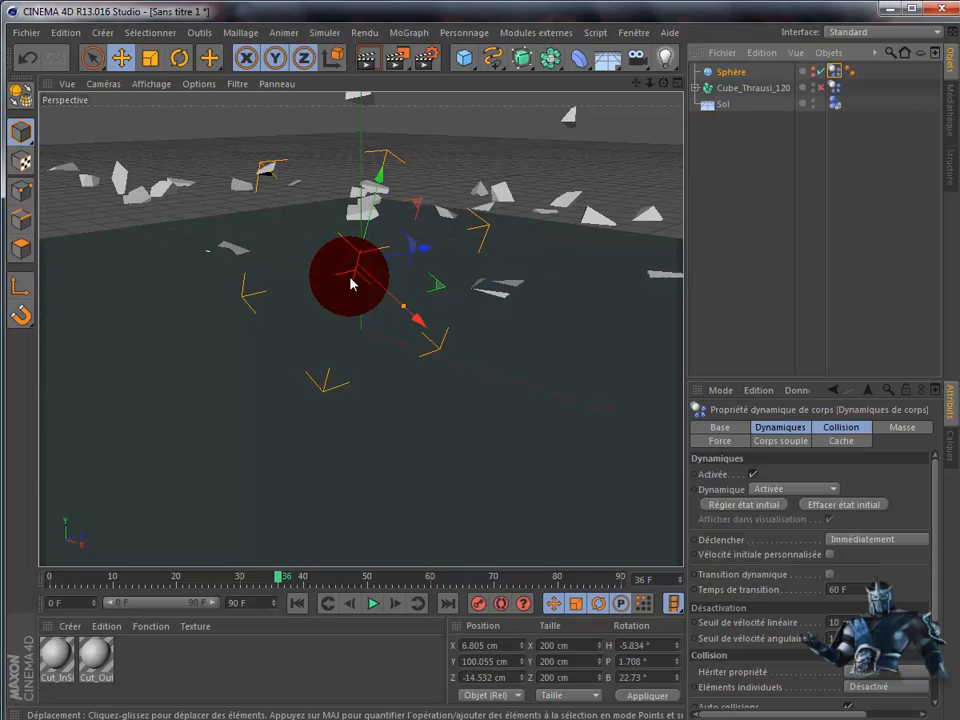
left_click(298, 604)
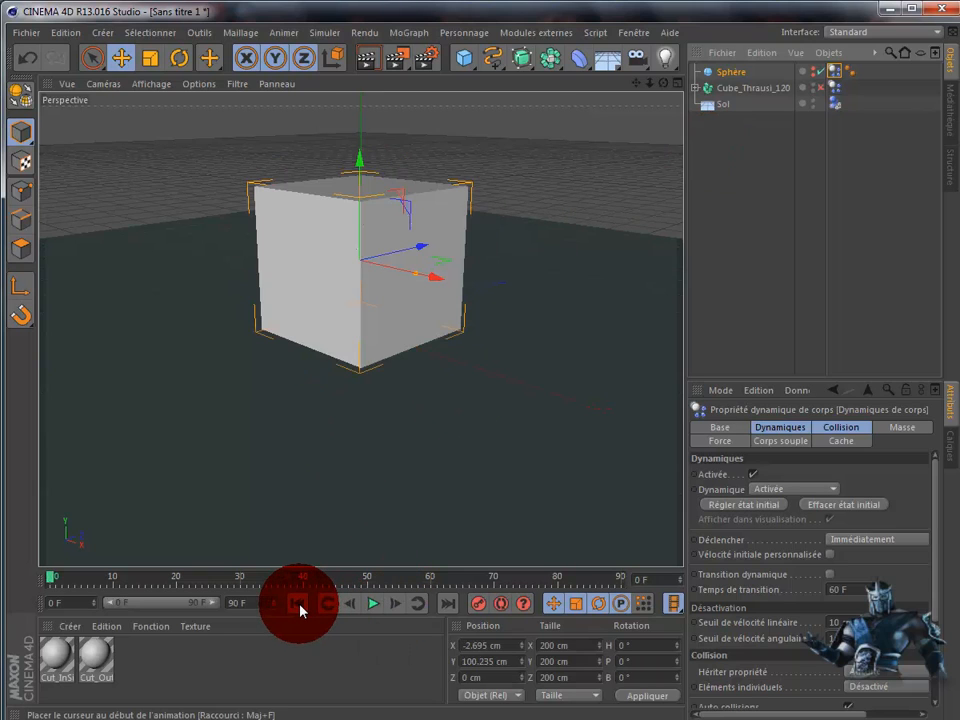
left_click(372, 605)
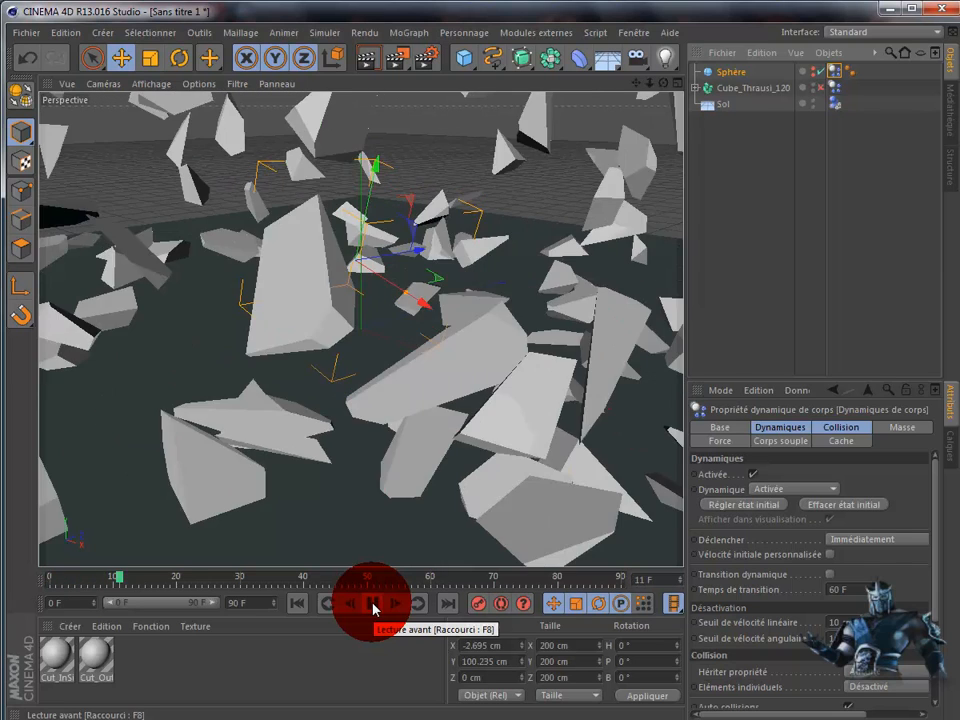
left_click(372, 605)
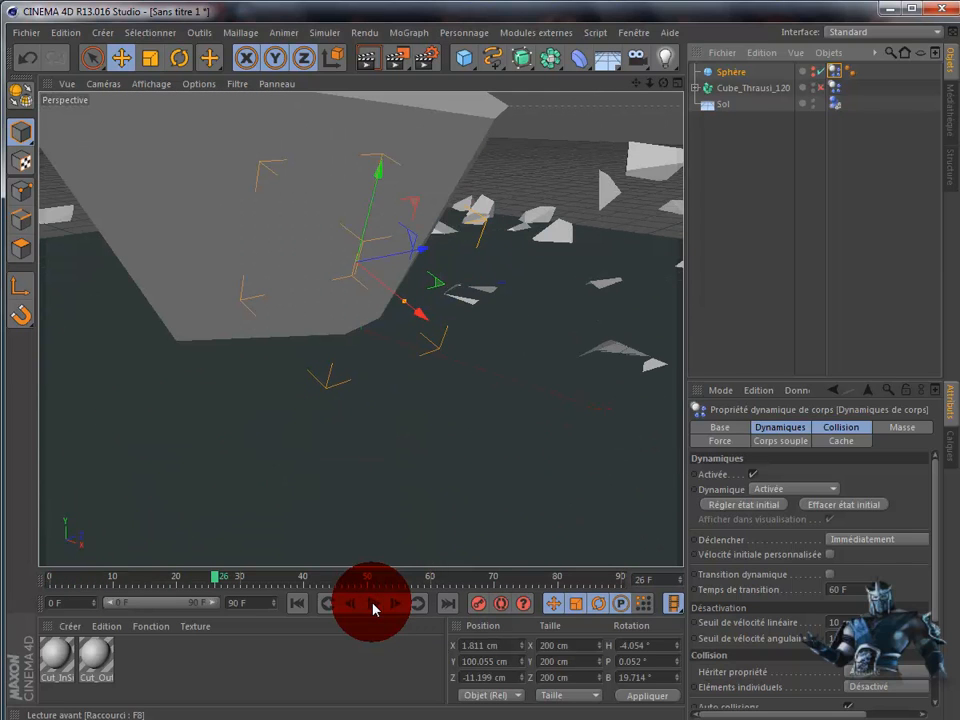
left_click(298, 604)
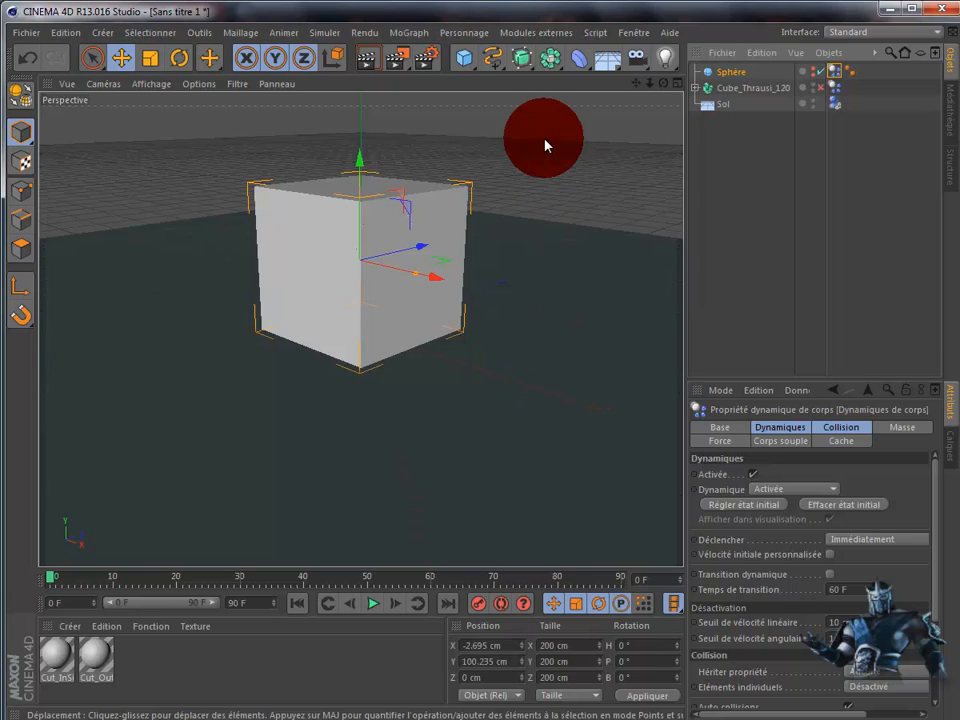
- Add a MagicSlowMotion object and set its Min to 3 %, Max to 50 % and Start to 25 F
left_click(535, 33)
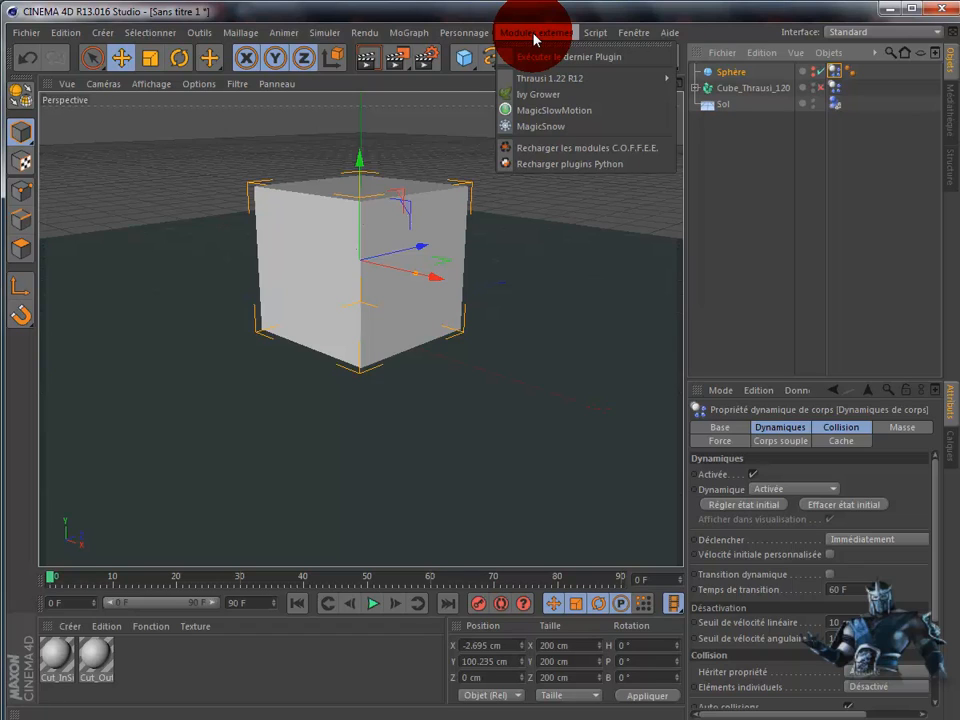
left_click(540, 114)
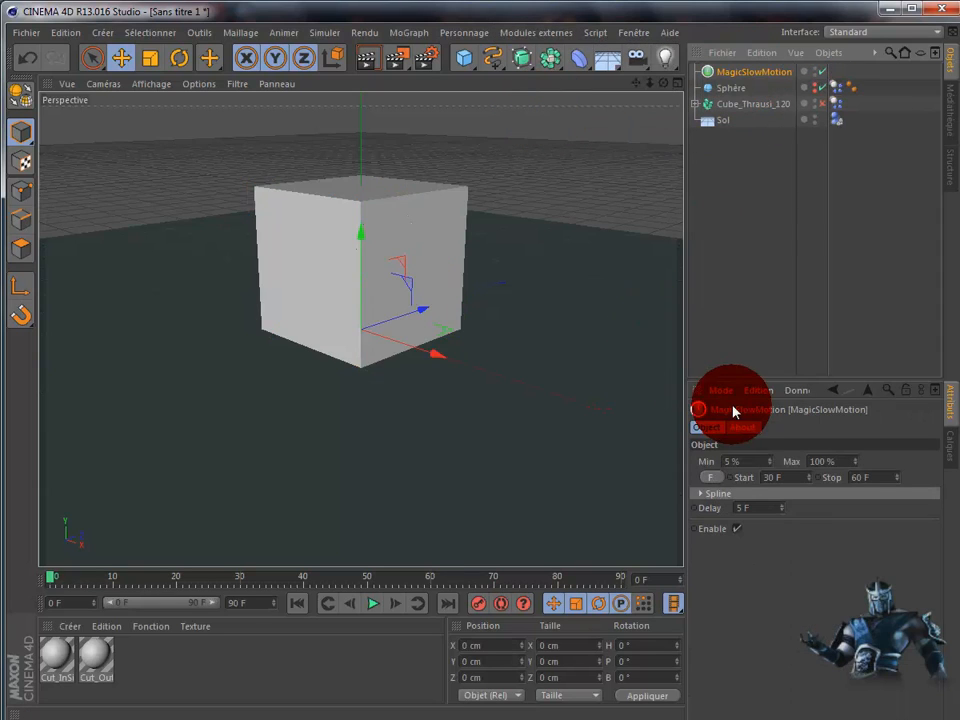
left_click(728, 462)
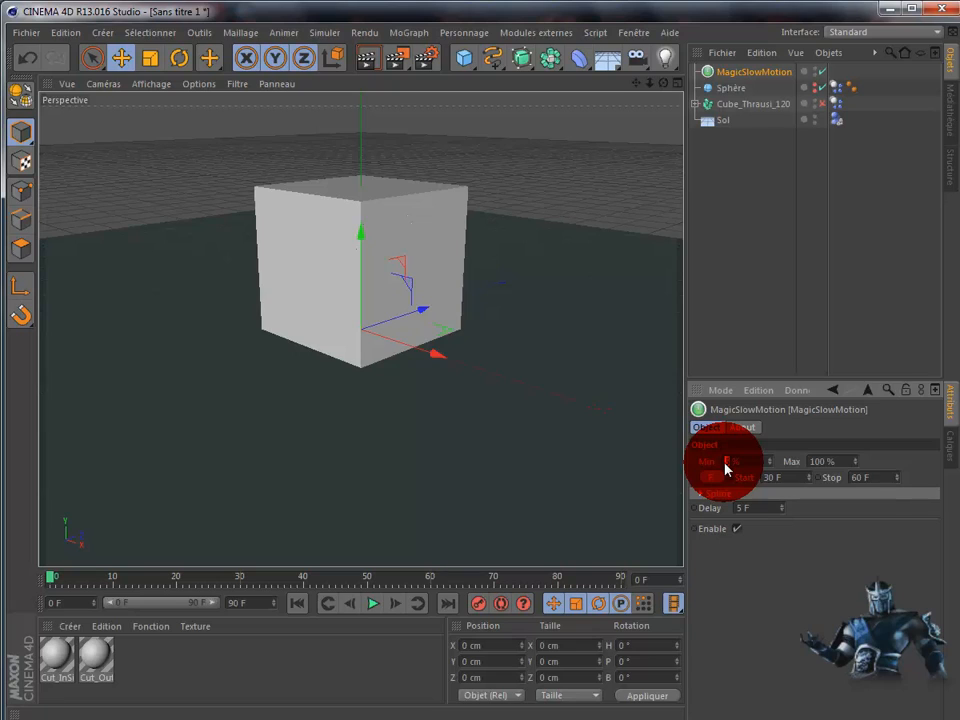
type("3")
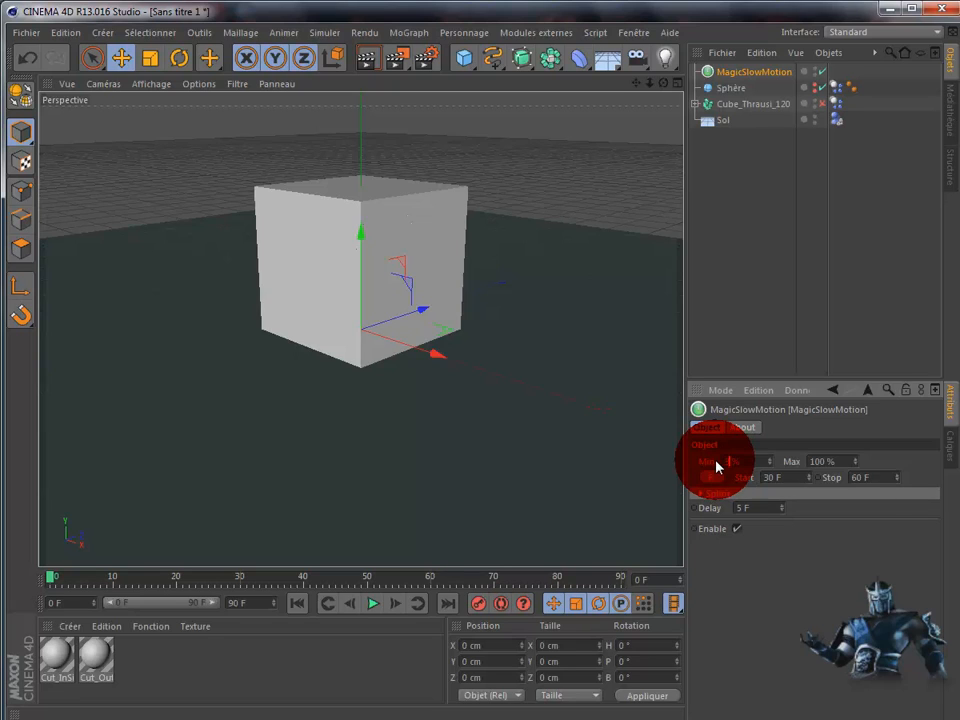
double_click(812, 462)
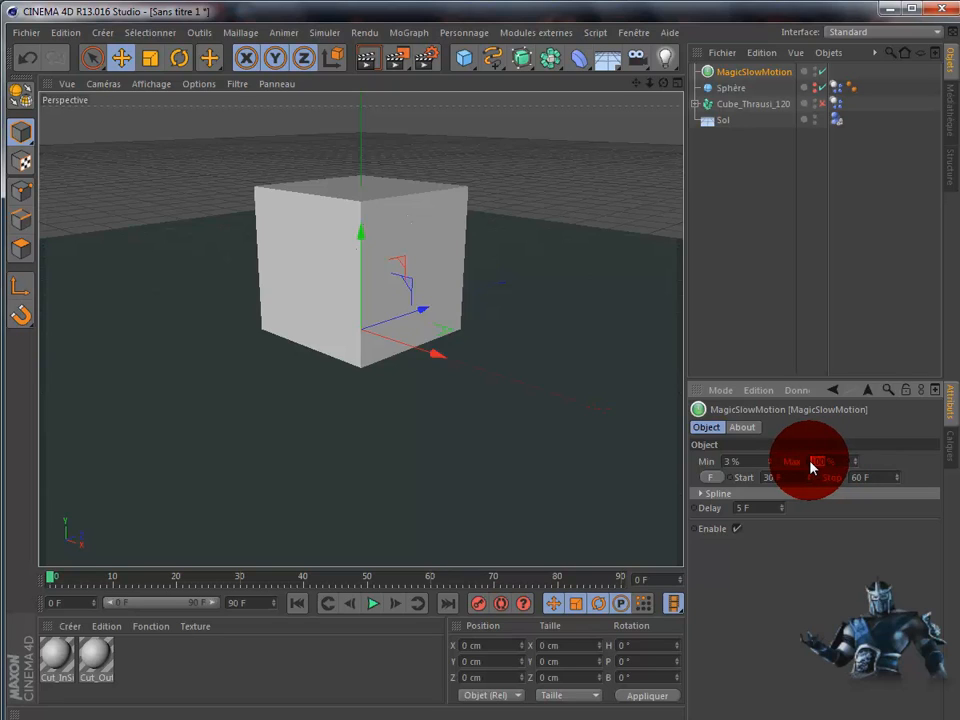
type("50")
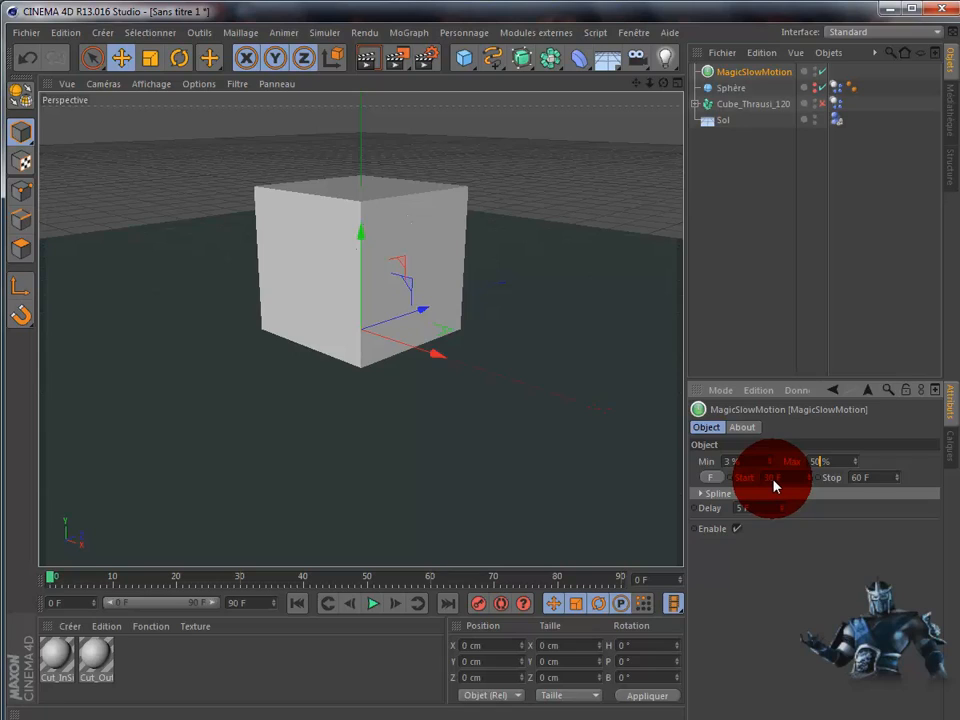
left_click(775, 478)
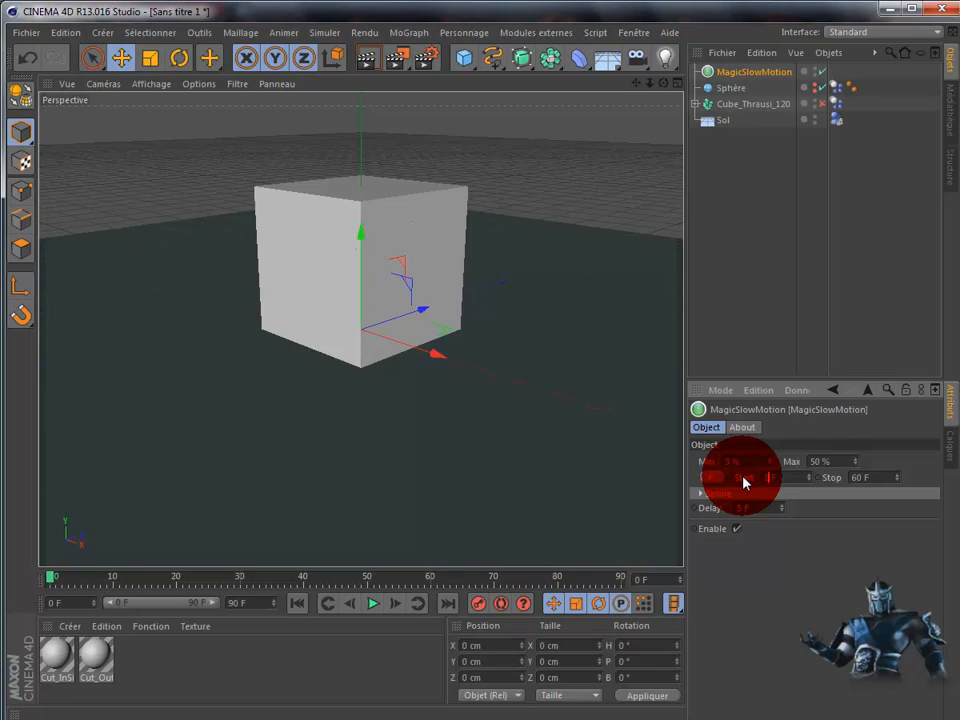
type("25 F")
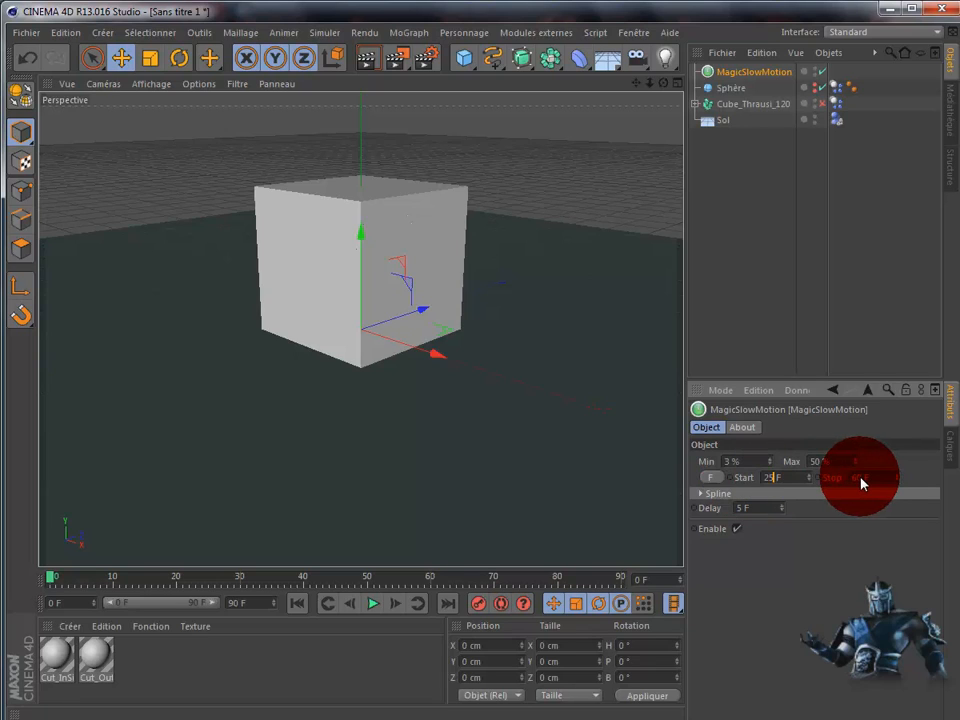
- Set the MagicSlowMotion Stop to 100 F, play the explosion and rewind to the first frame
left_click(860, 478)
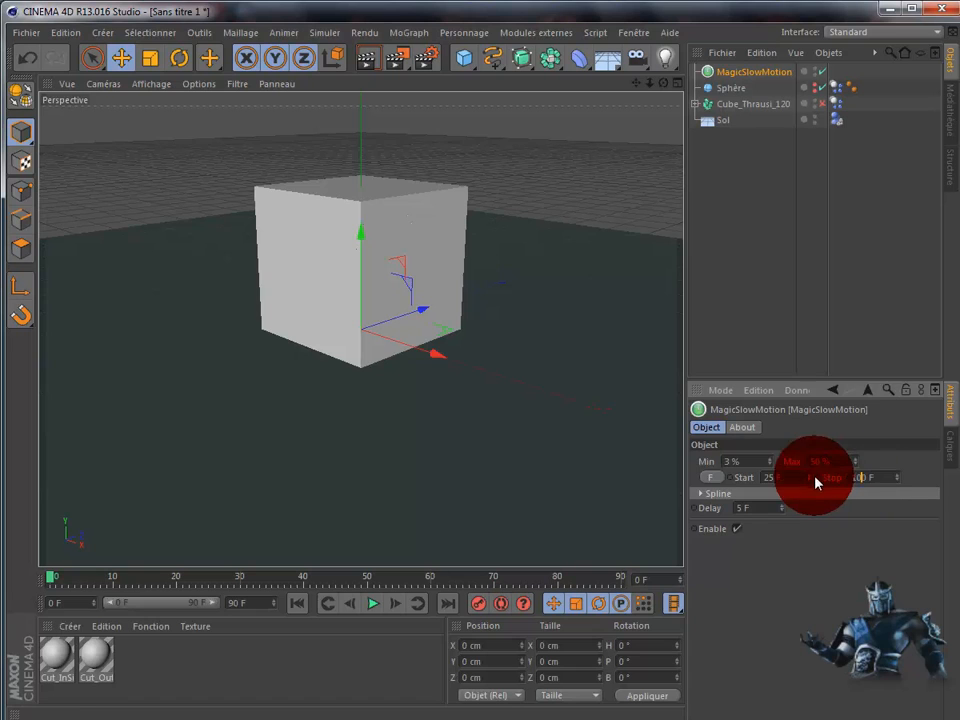
left_click(368, 610)
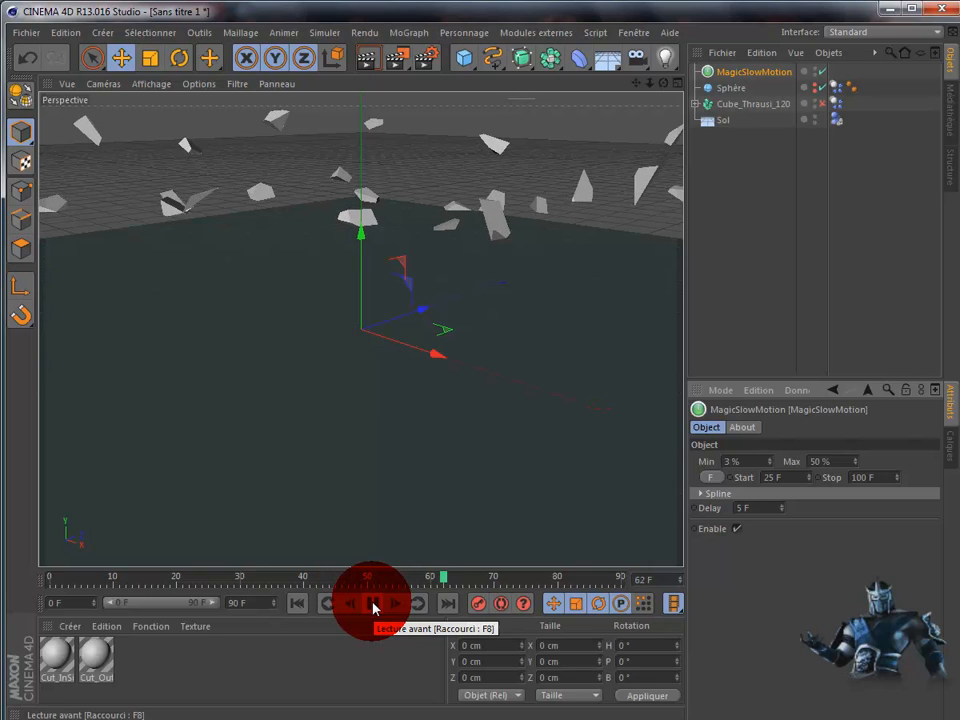
left_click(374, 609)
left_click(300, 605)
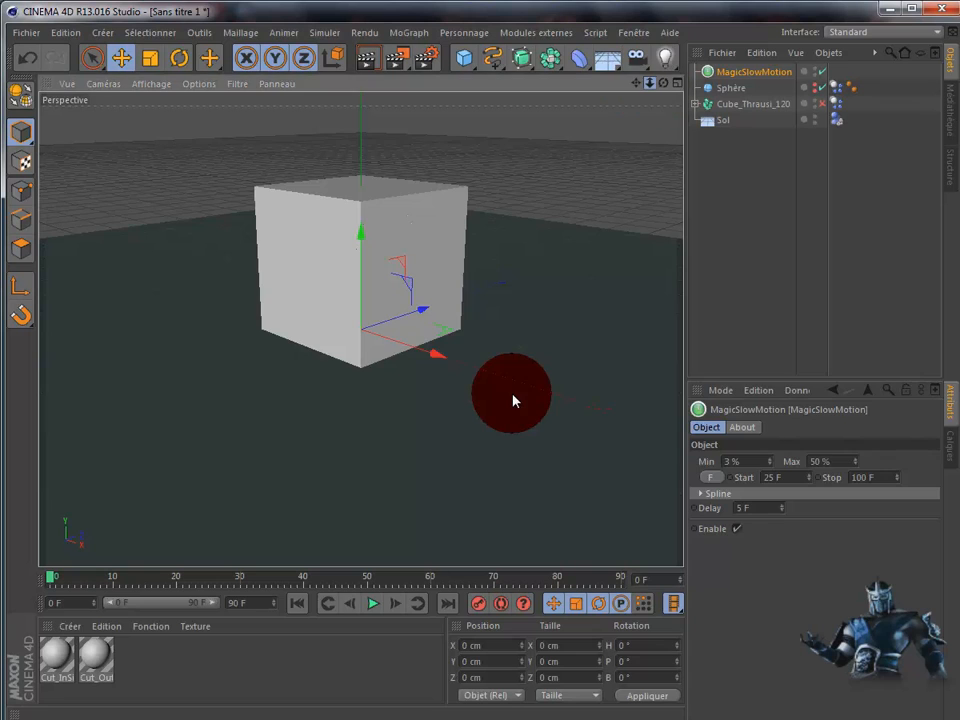
- Replay the slowed explosion in a wider view of the cube and rewind the animation
scroll(512, 401, "down", 6)
left_click_drag(513, 401, 649, 84)
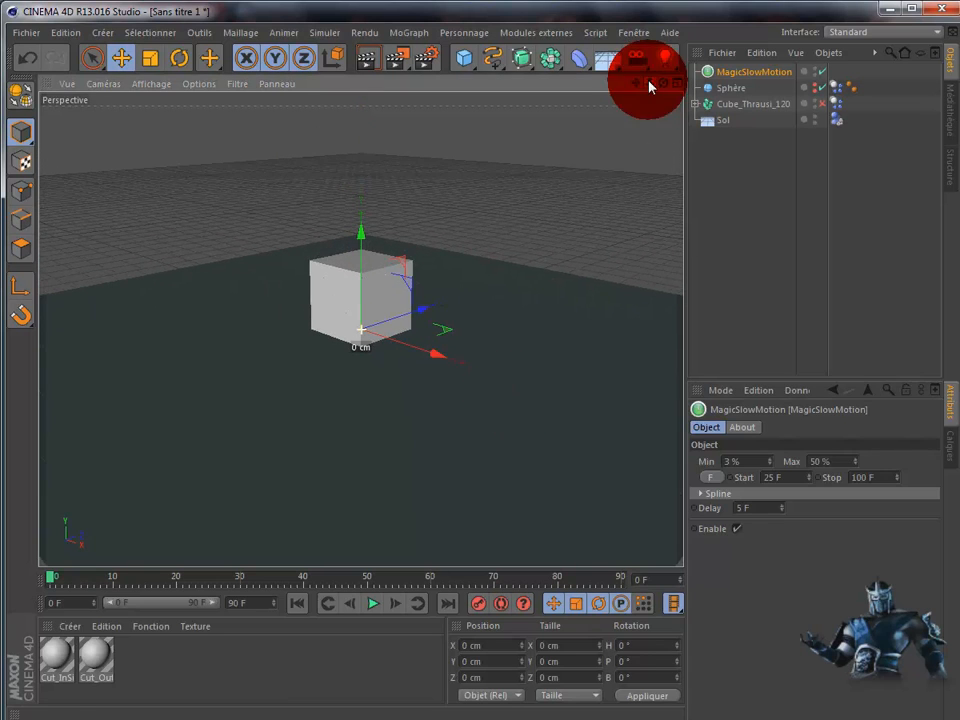
left_click(372, 610)
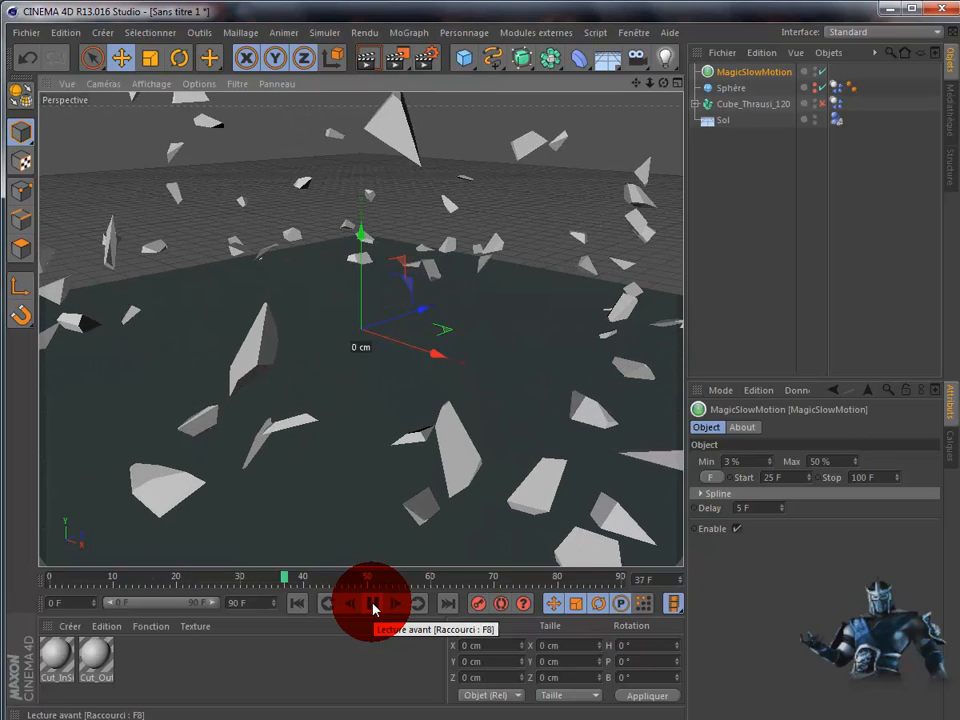
left_click(373, 607)
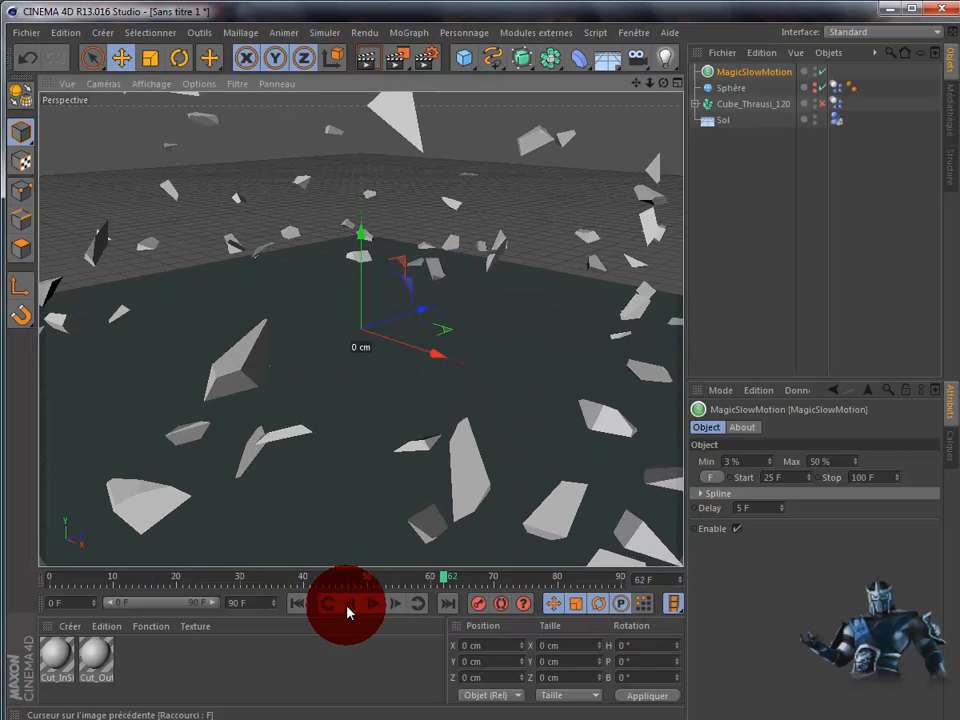
left_click(296, 605)
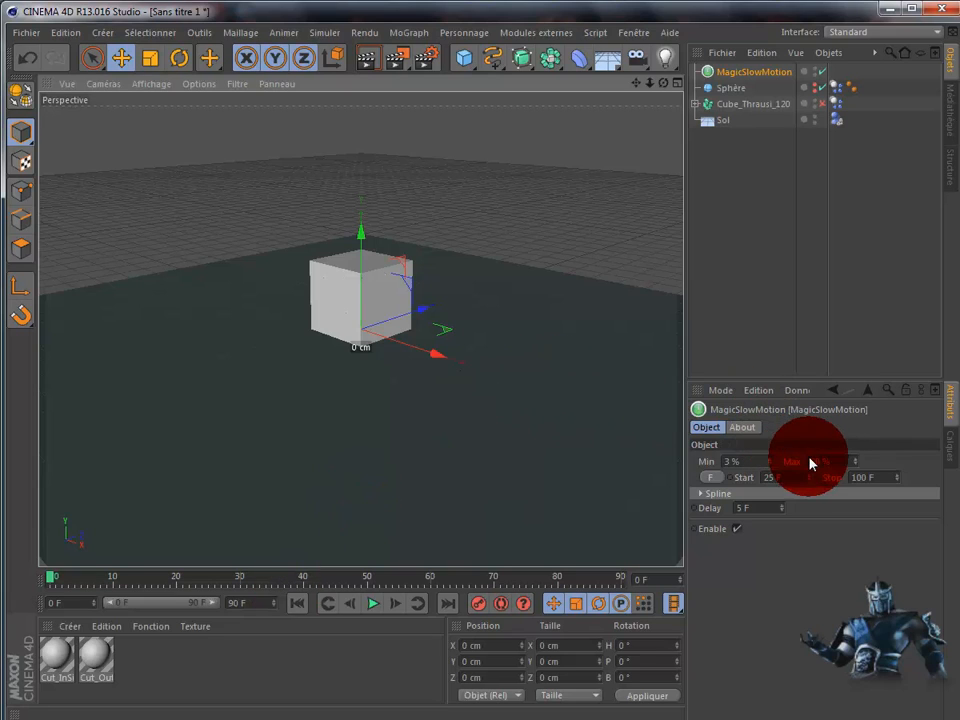
- Set the MagicSlowMotion Max to 40 %, play the explosion and rewind
left_click_drag(821, 463, 809, 463)
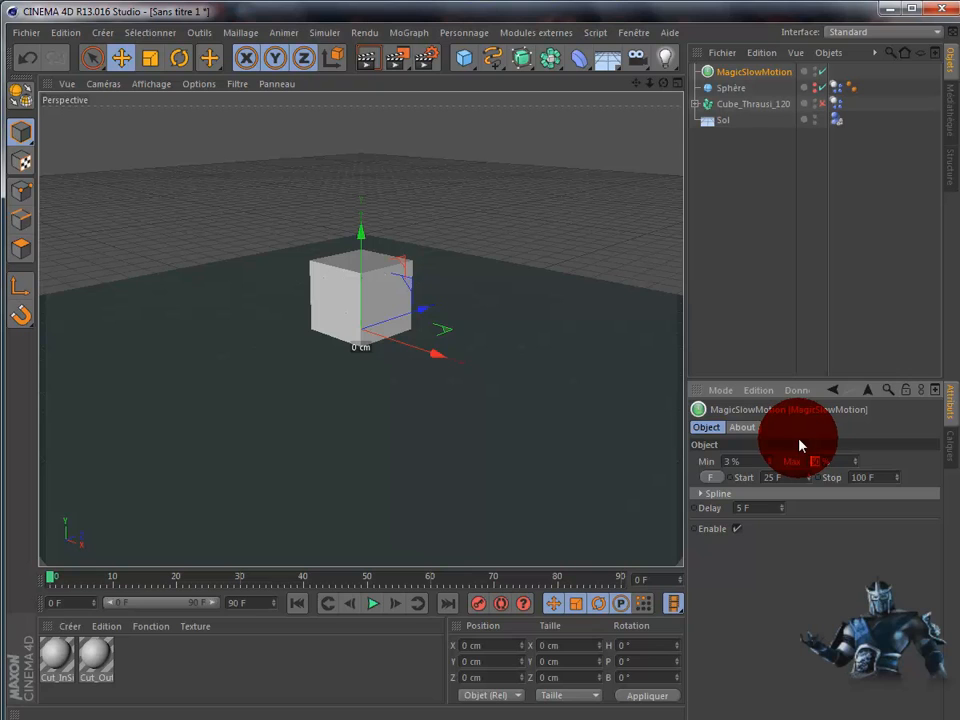
type("40")
left_click(375, 605)
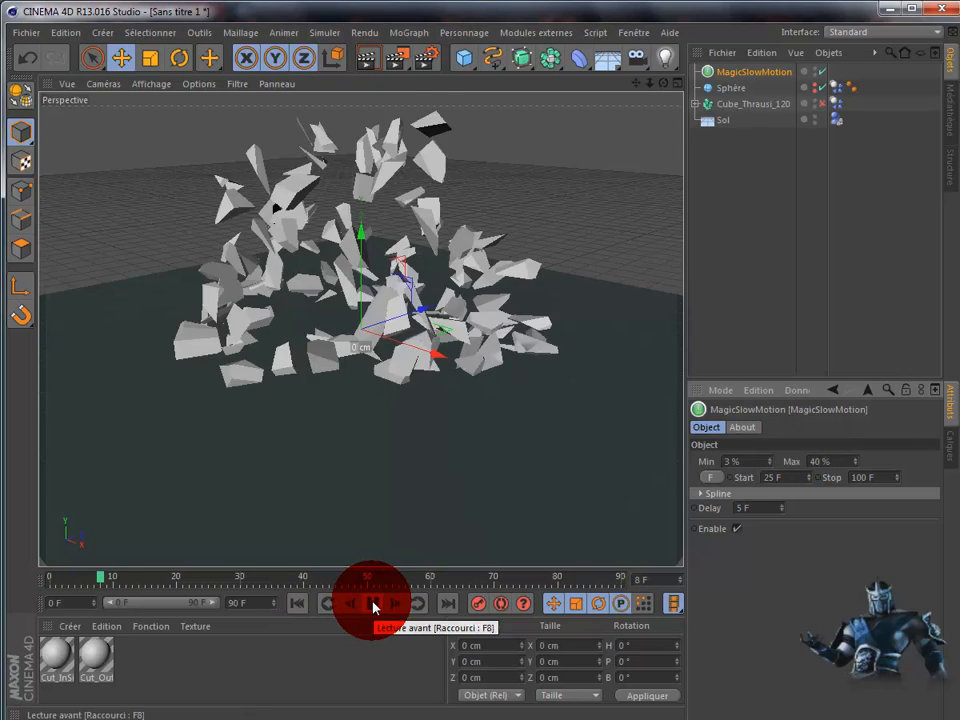
left_click(375, 605)
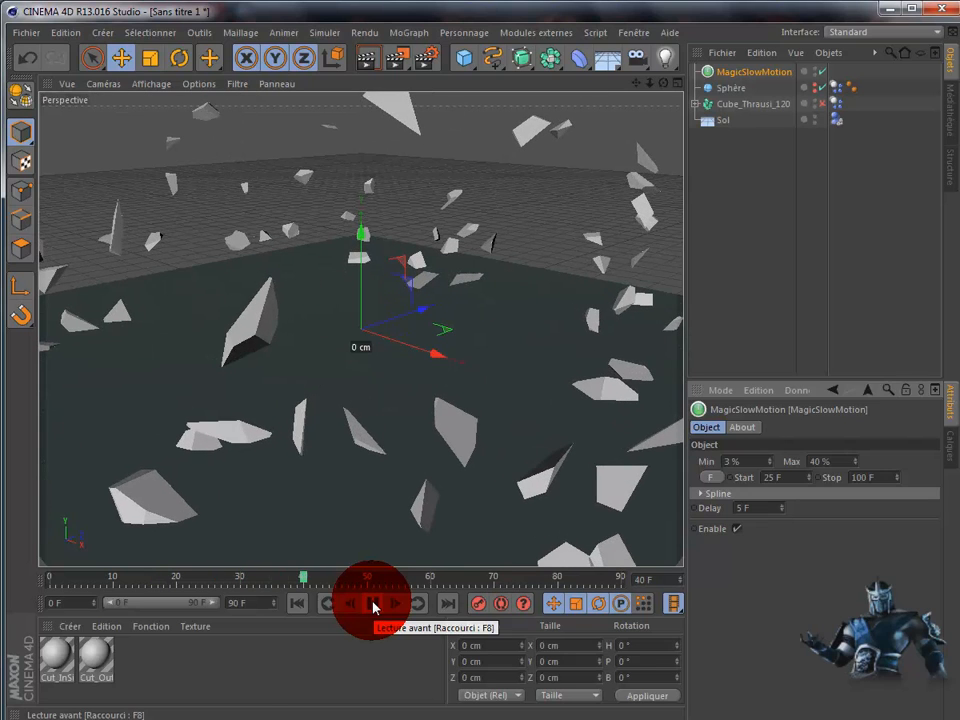
left_click(296, 605)
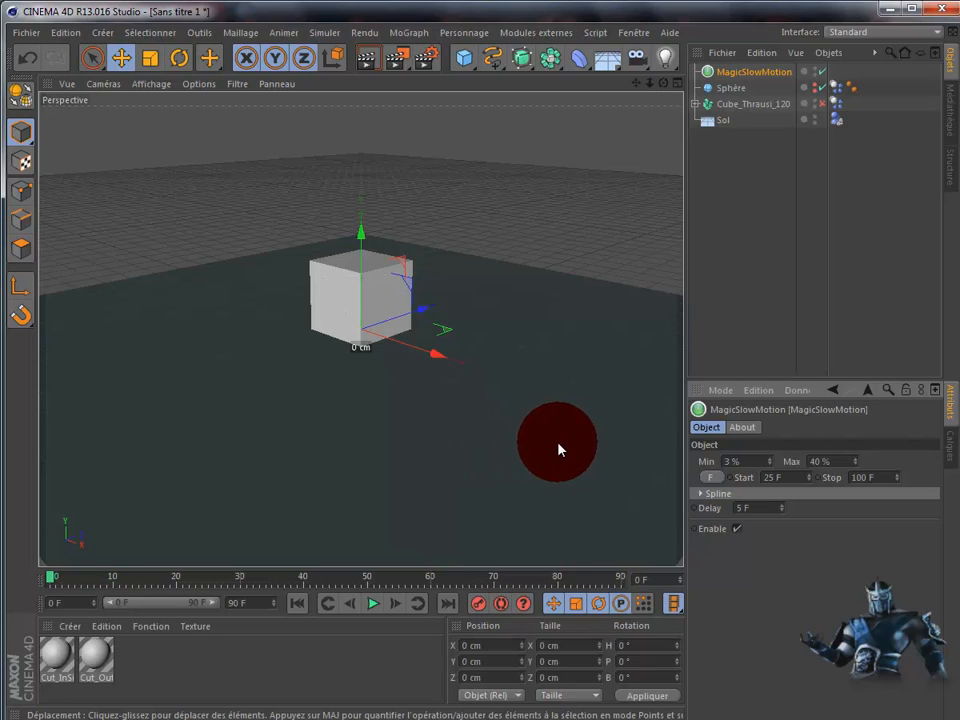
- Set the MagicSlowMotion Stop to 50 F and play the explosion twice from the first frame, rewinding after each run
double_click(855, 479)
type("5")
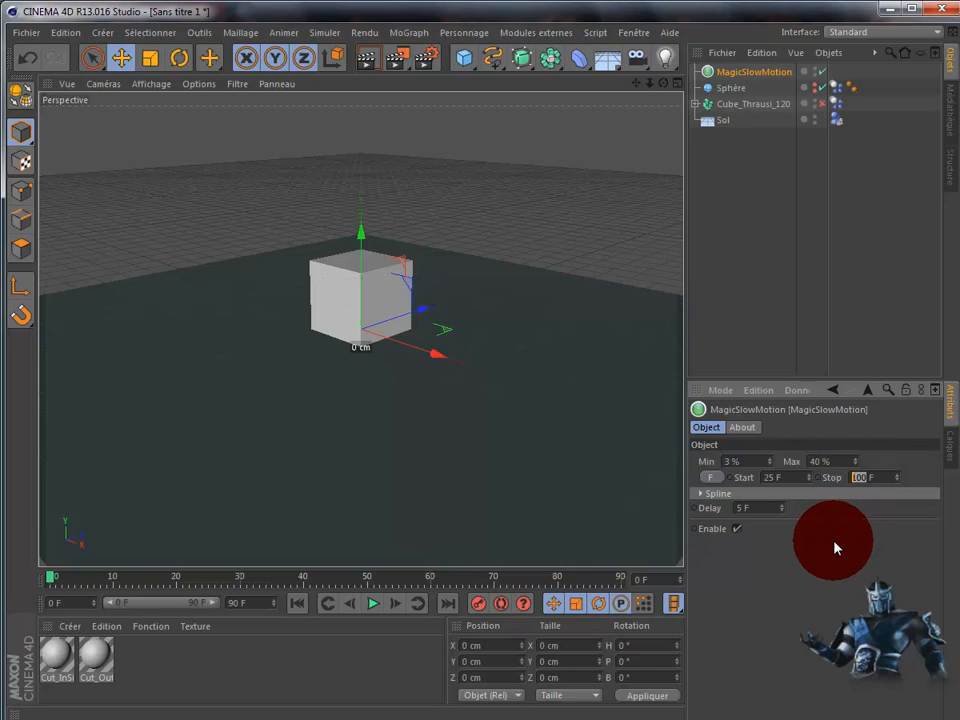
type("0")
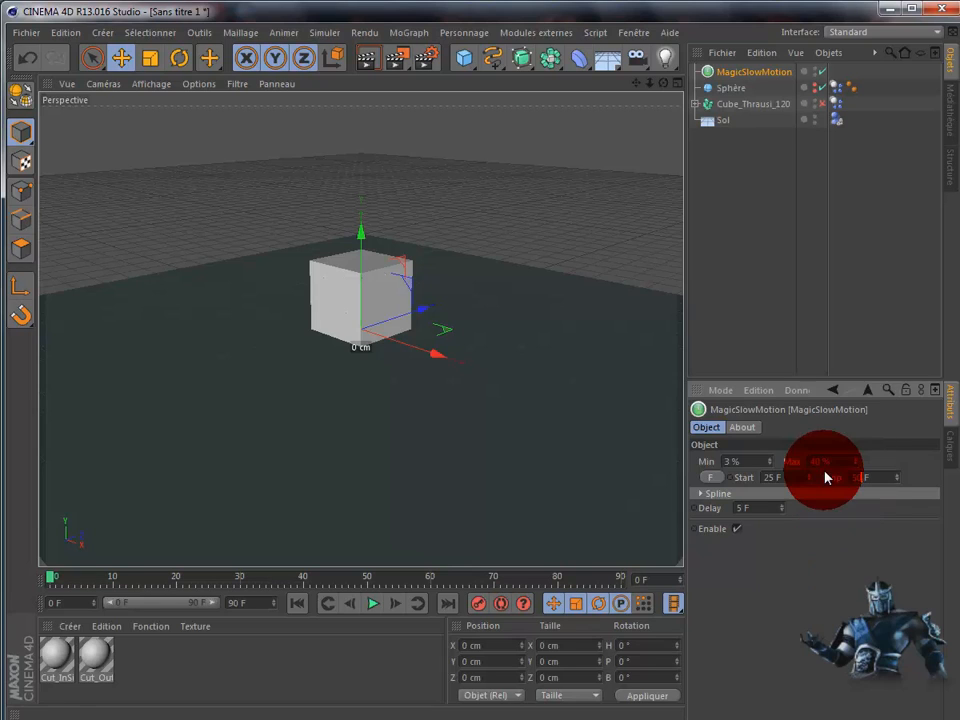
left_click(372, 604)
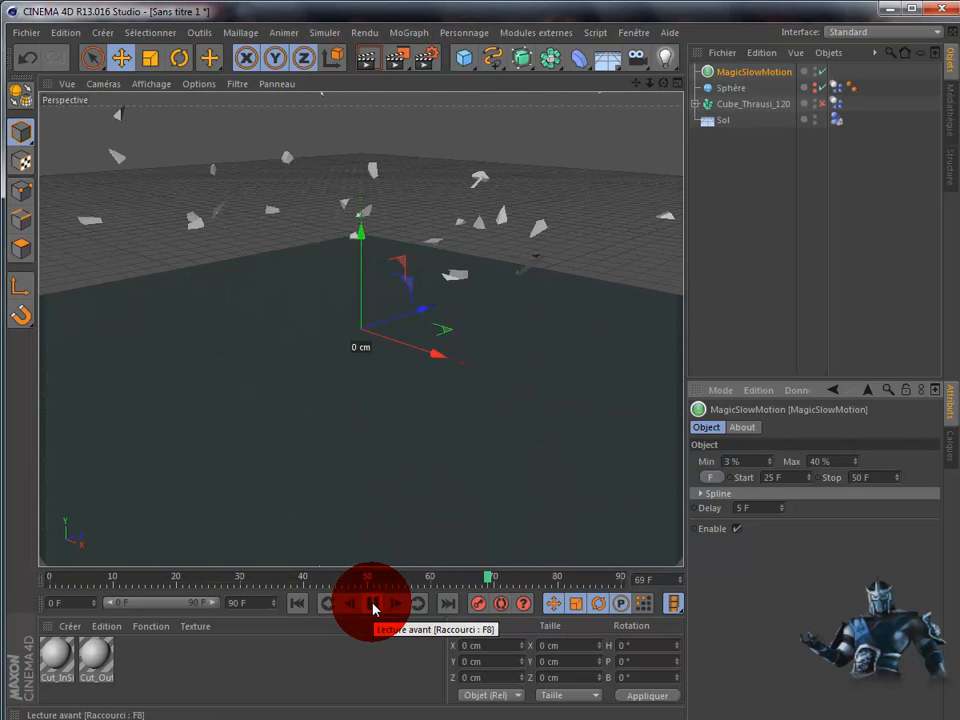
left_click(372, 604)
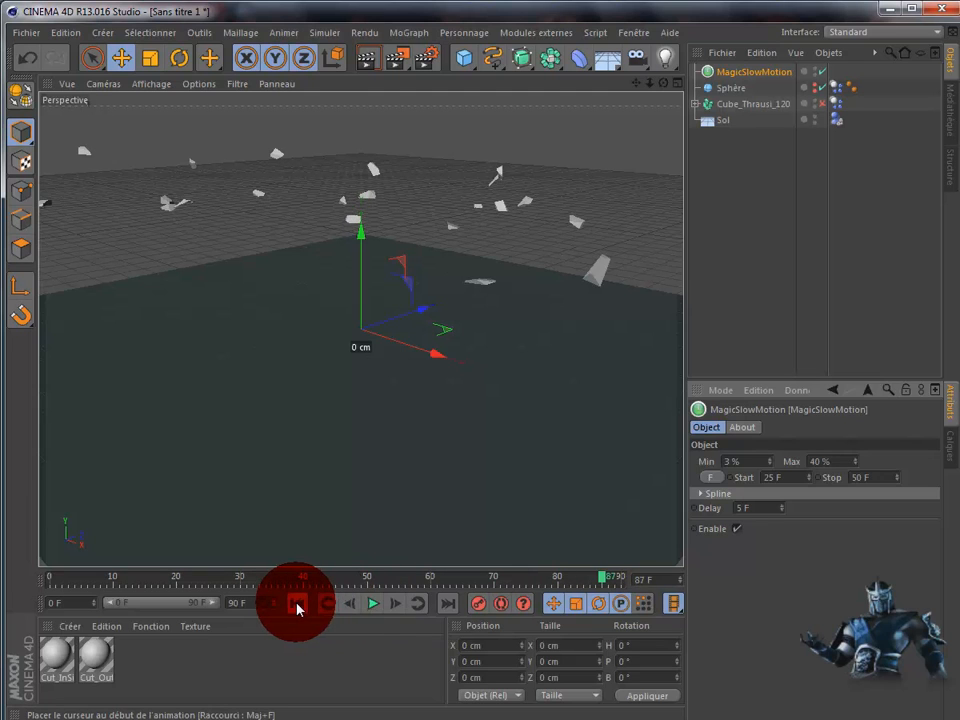
left_click(297, 604)
left_click(369, 604)
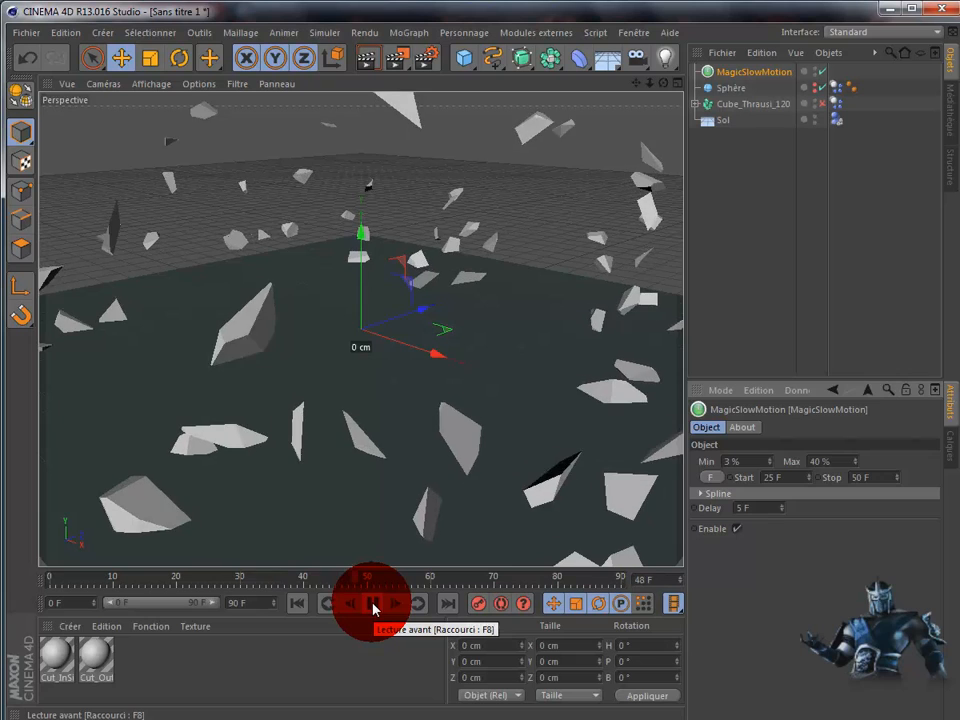
left_click(372, 604)
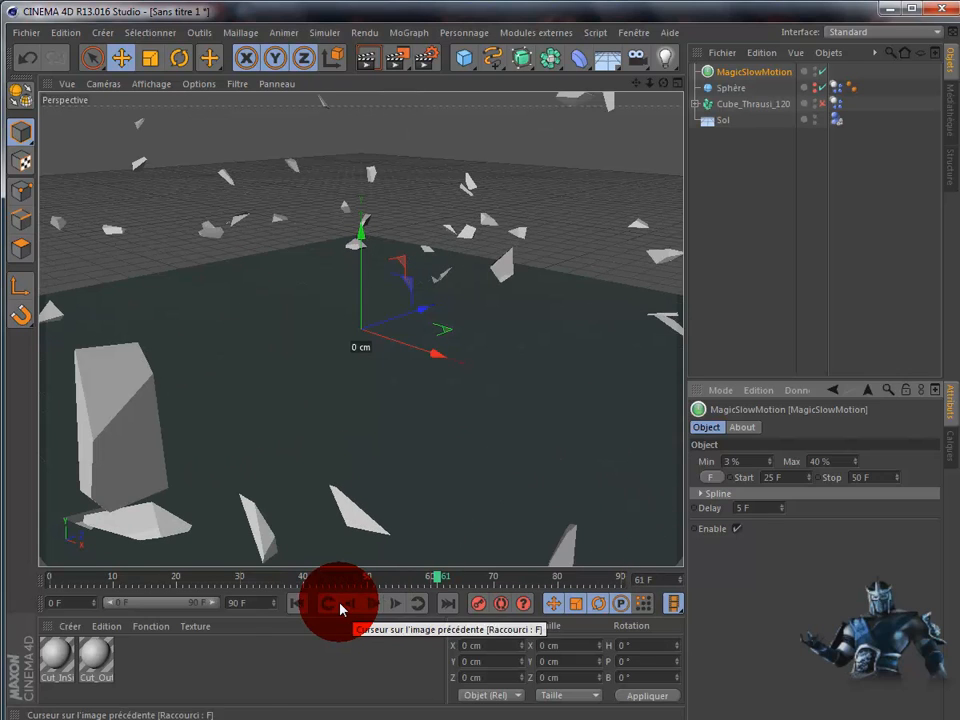
left_click(297, 604)
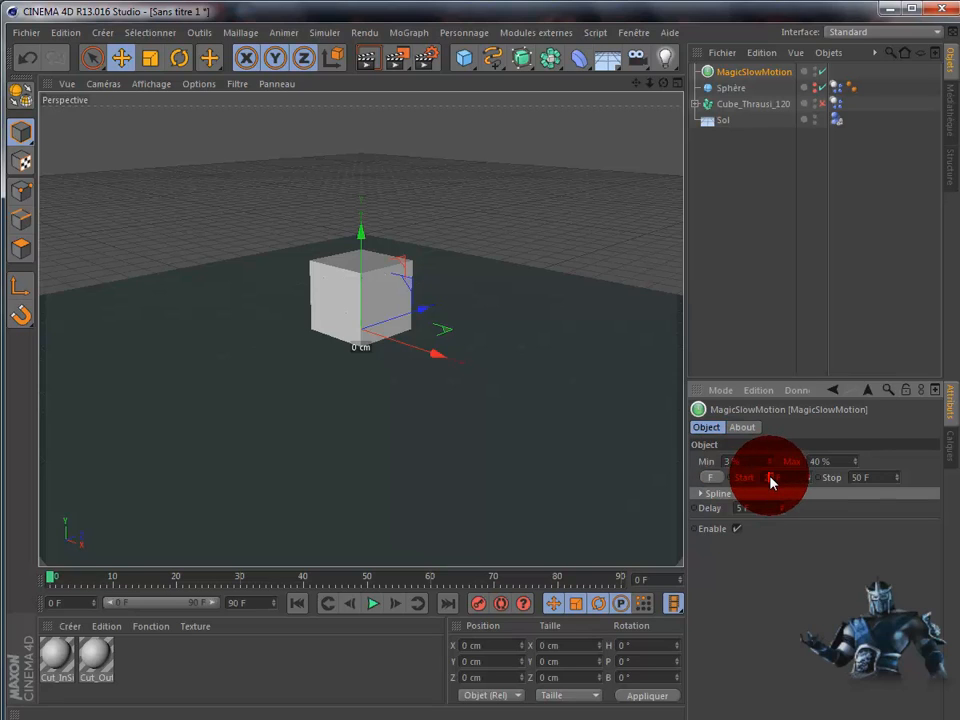
- Set the MagicSlowMotion Start to 0 F, Delay to 1 F and Stop to 60 F, and play the explosion
type("0 F")
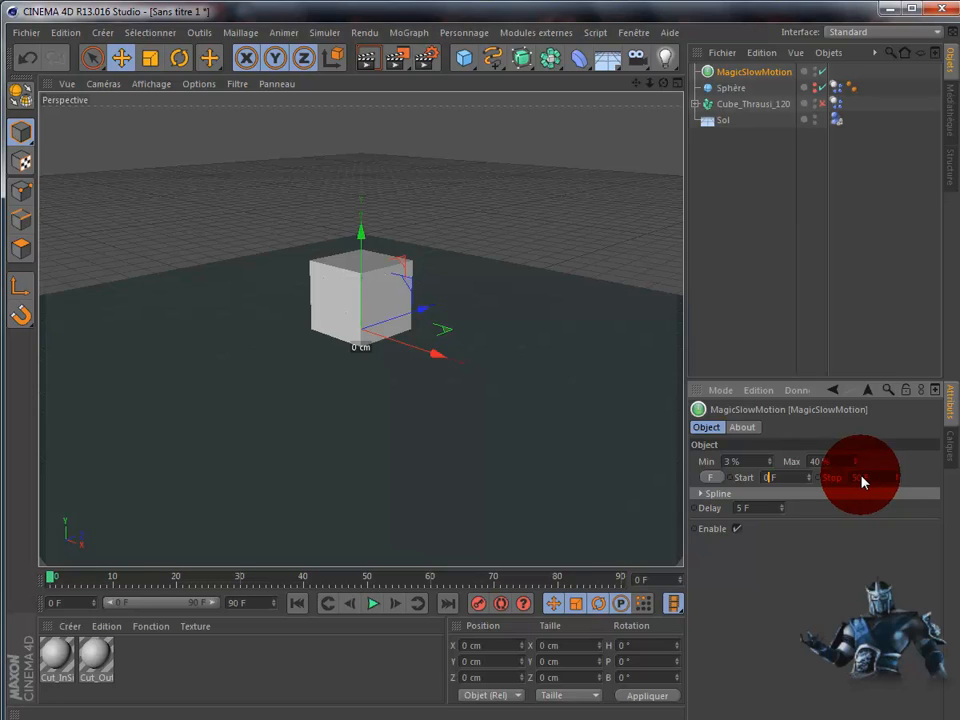
left_click(856, 478)
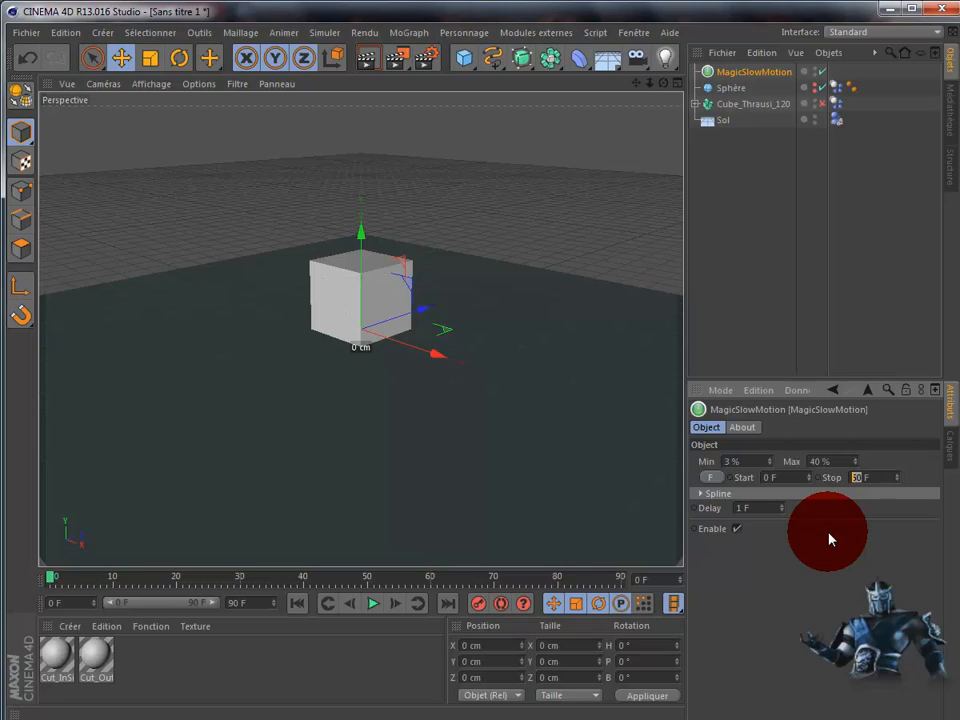
type("60")
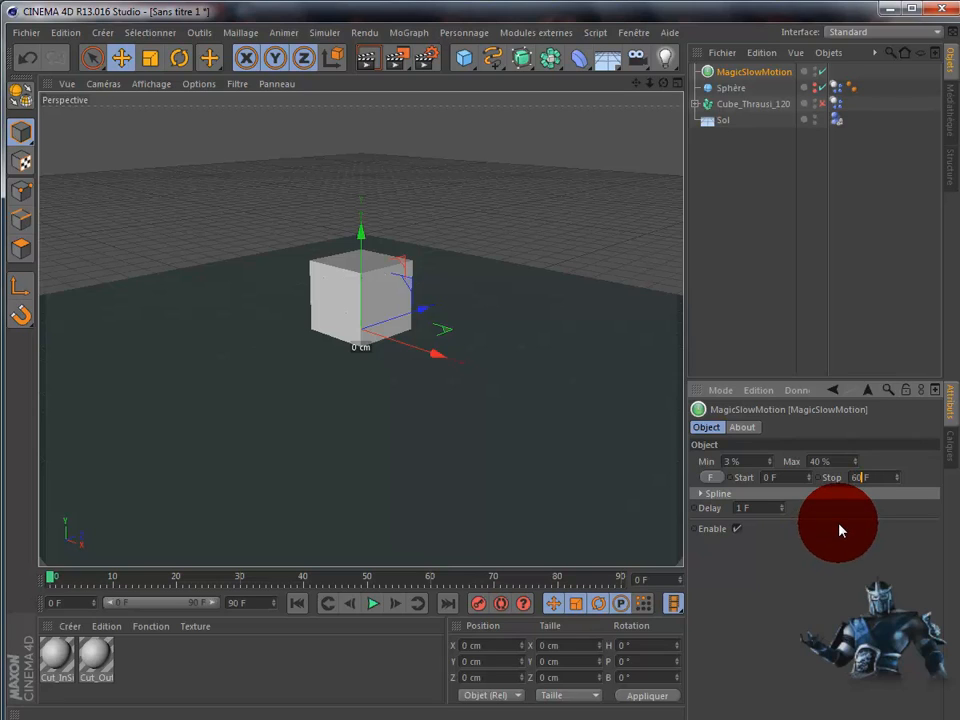
left_click(372, 607)
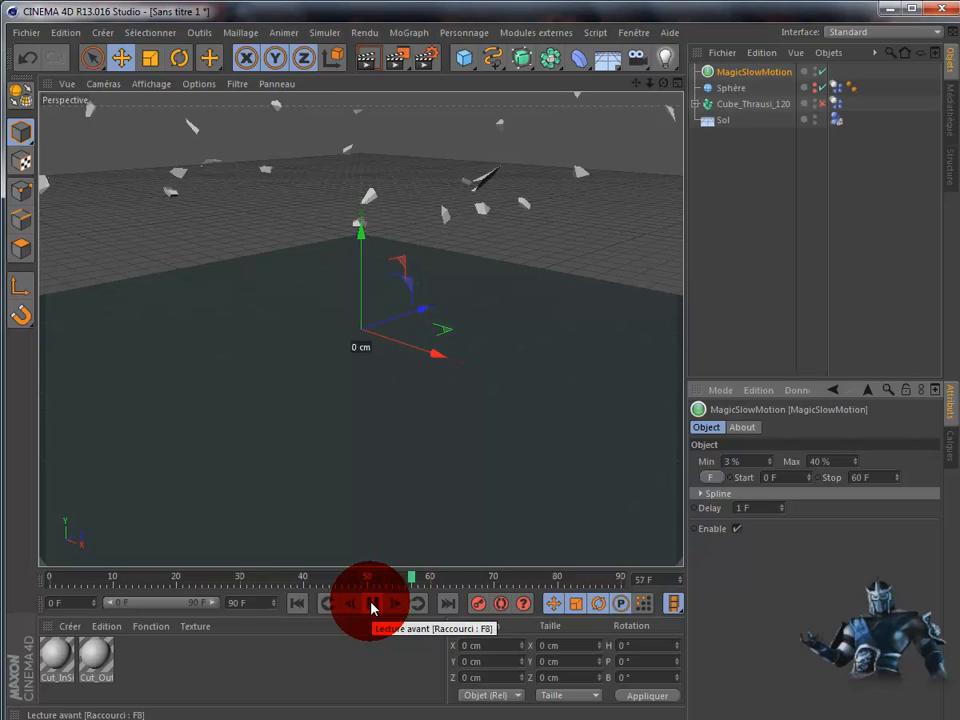
left_click(372, 607)
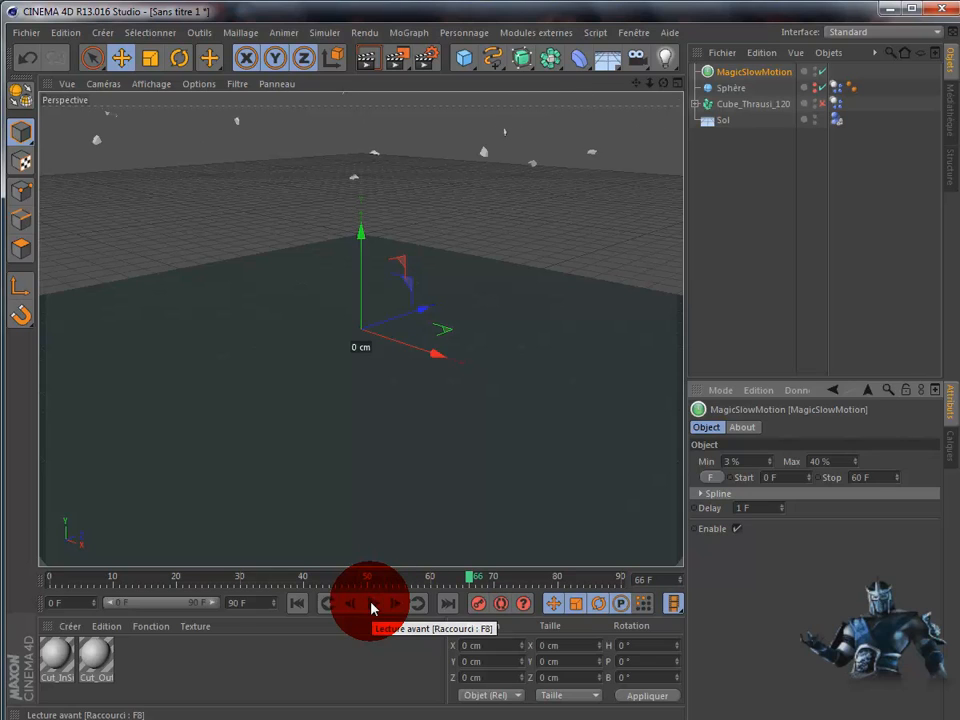
- Rewind, raise the MagicSlowMotion Max to 70 % and replay the explosion from the first frame
left_click(298, 606)
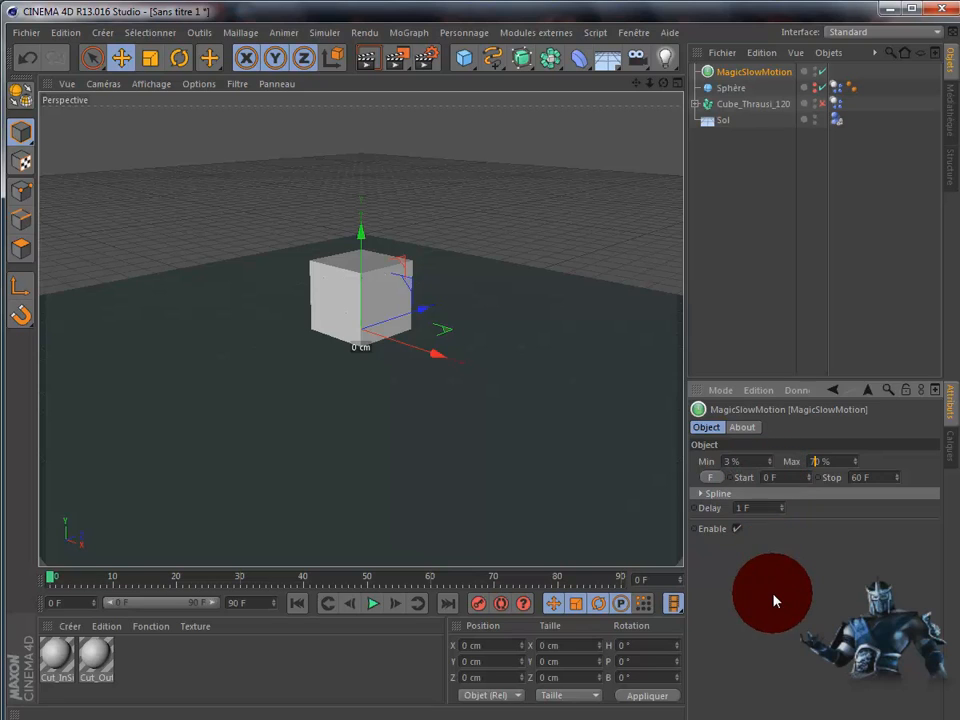
left_click(372, 604)
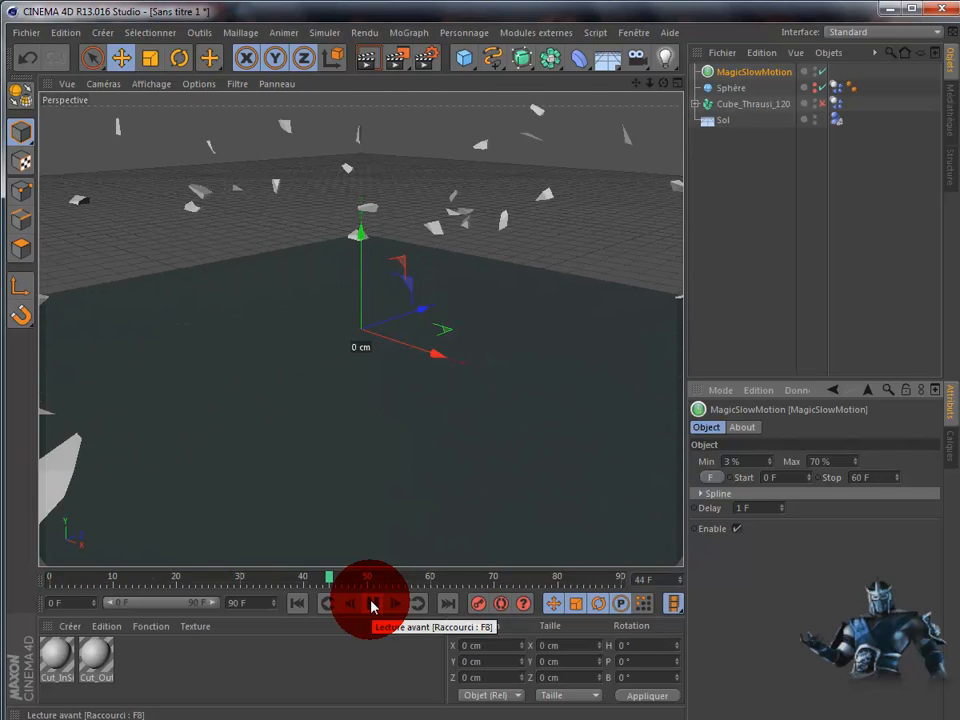
left_click(372, 604)
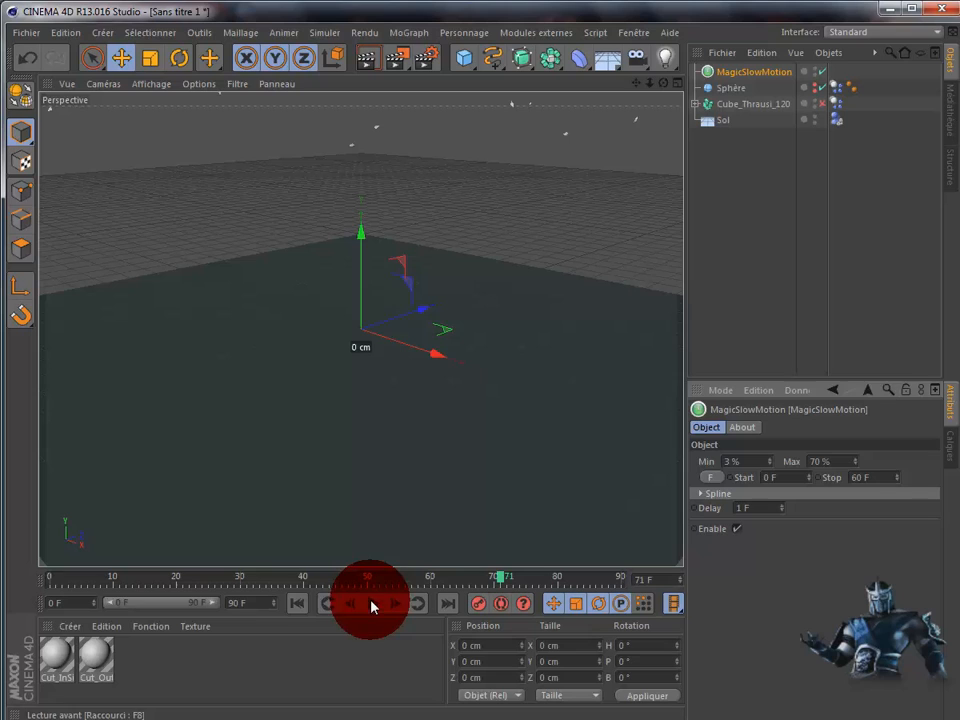
left_click(298, 604)
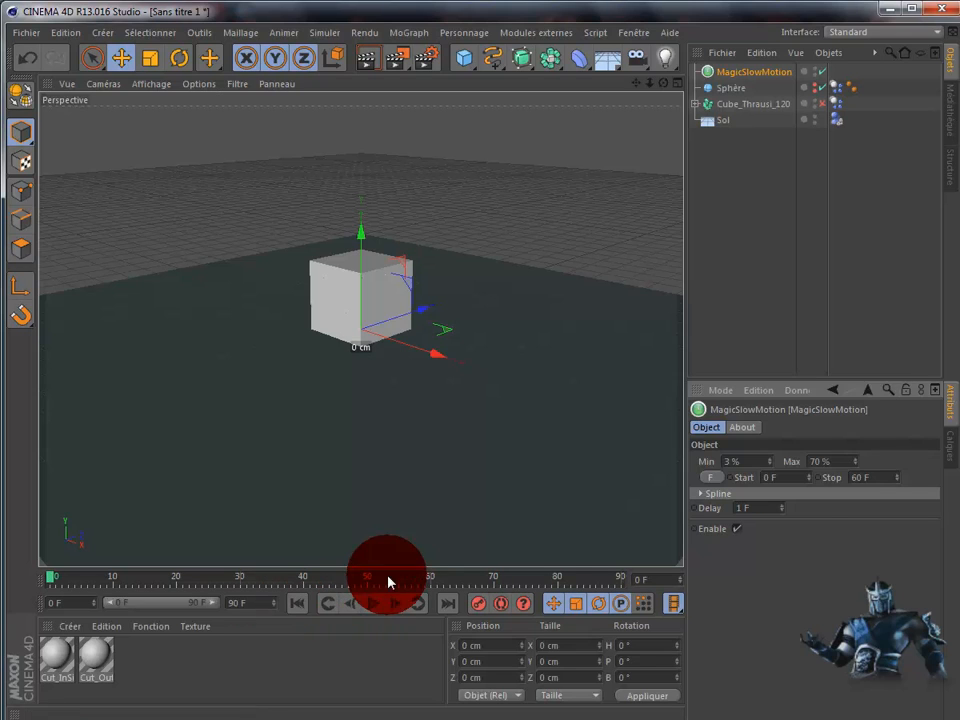
- Set the MagicSlowMotion Start to 25 F and play the explosion
left_click(808, 474)
left_click(808, 474)
left_click(808, 474)
left_click(808, 474)
left_click(808, 474)
left_click(808, 474)
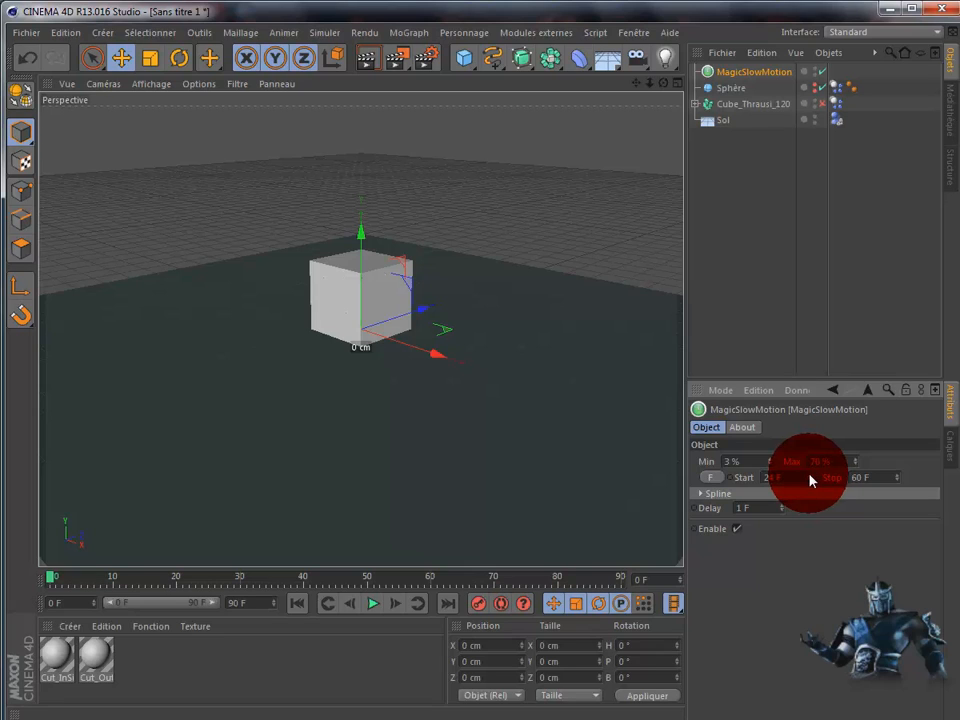
left_click(379, 607)
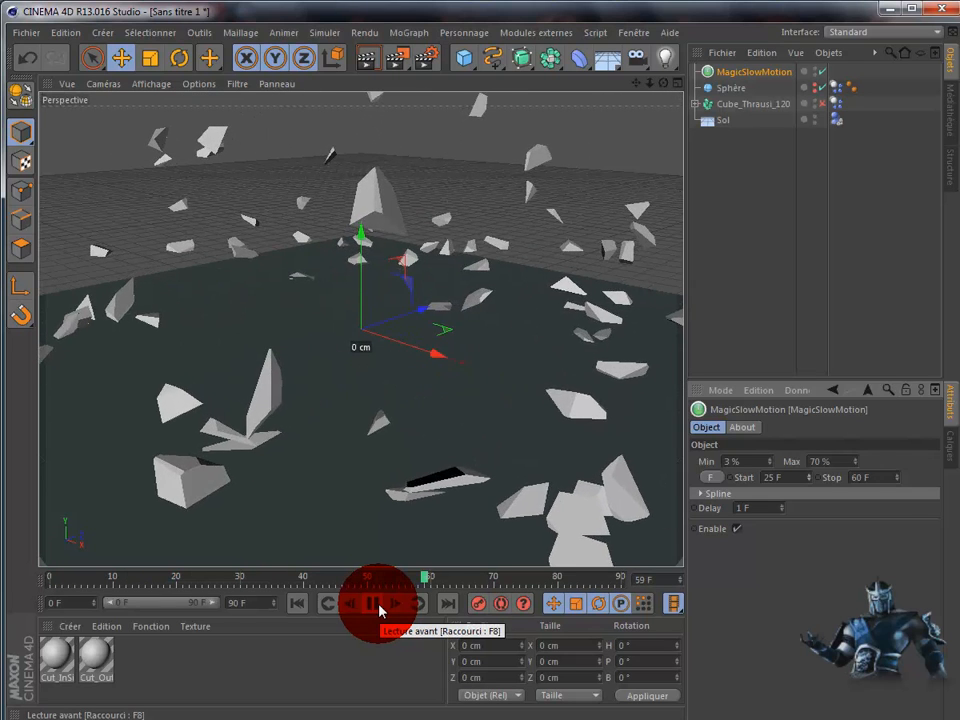
left_click(377, 608)
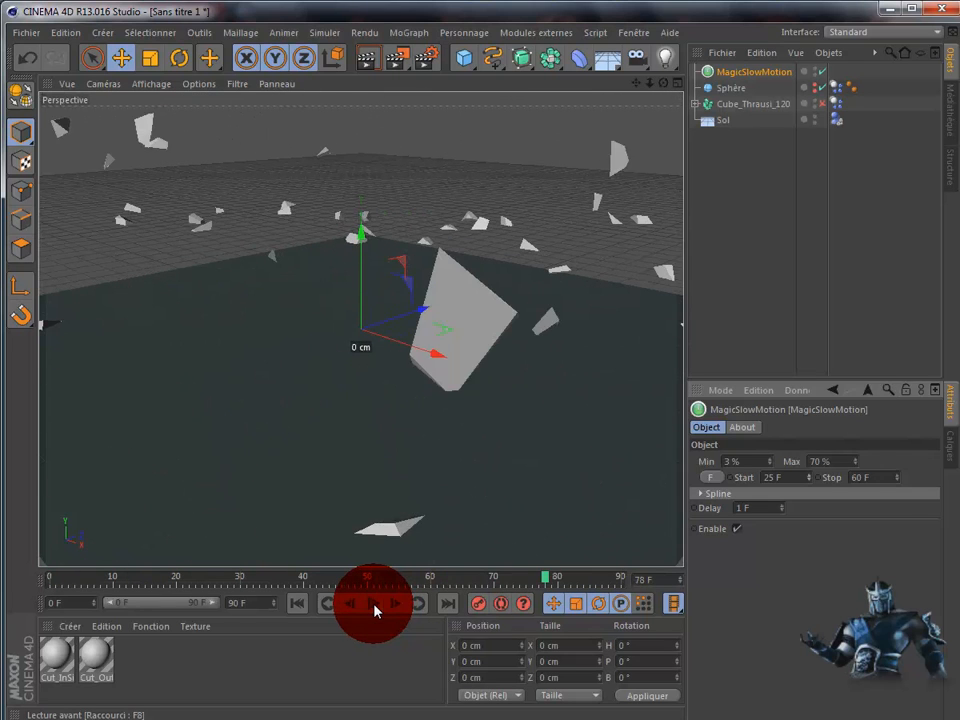
- Rewind, lower the MagicSlowMotion Start to 10 F and play the explosion again
left_click(299, 604)
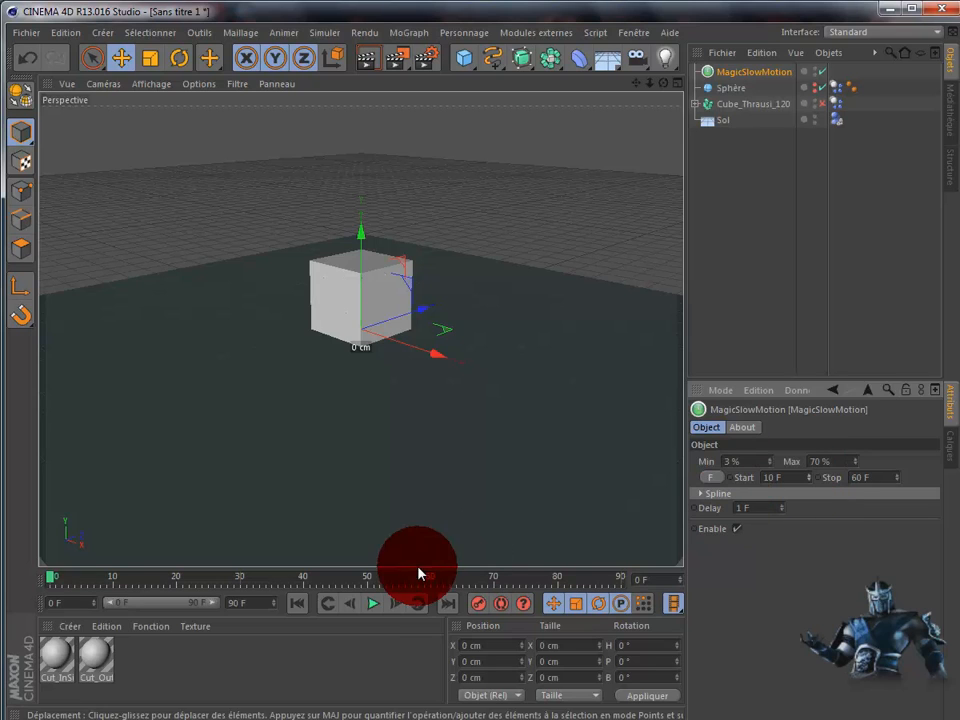
left_click(374, 604)
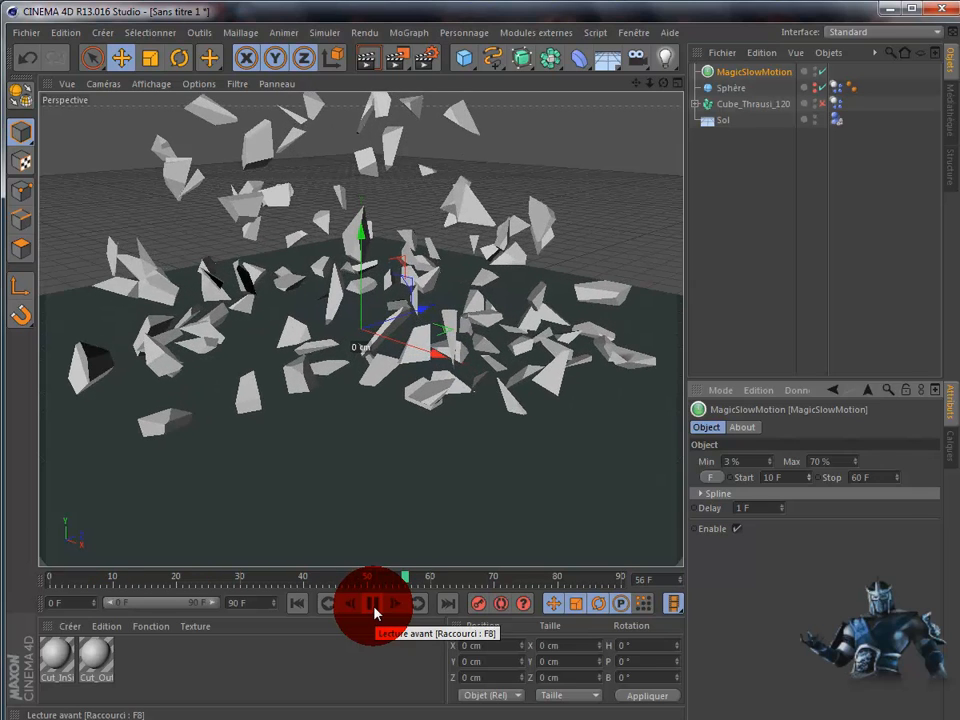
left_click(373, 604)
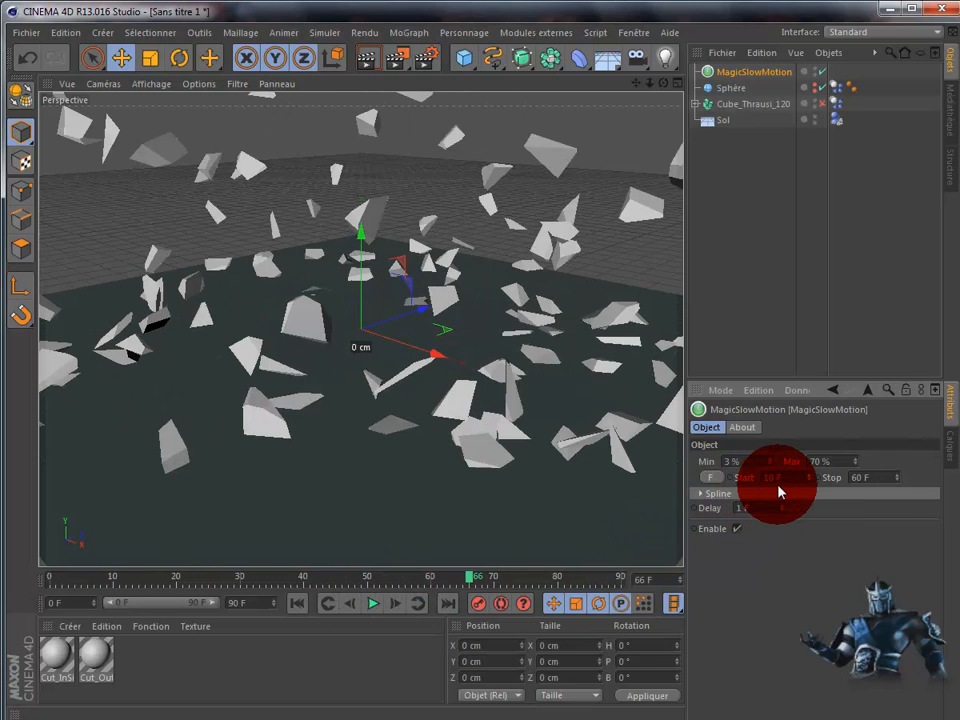
- Set the MagicSlowMotion Start to 5 F, replay the explosion from the first frame and rewind
left_click(809, 480)
left_click(809, 480)
left_click(809, 480)
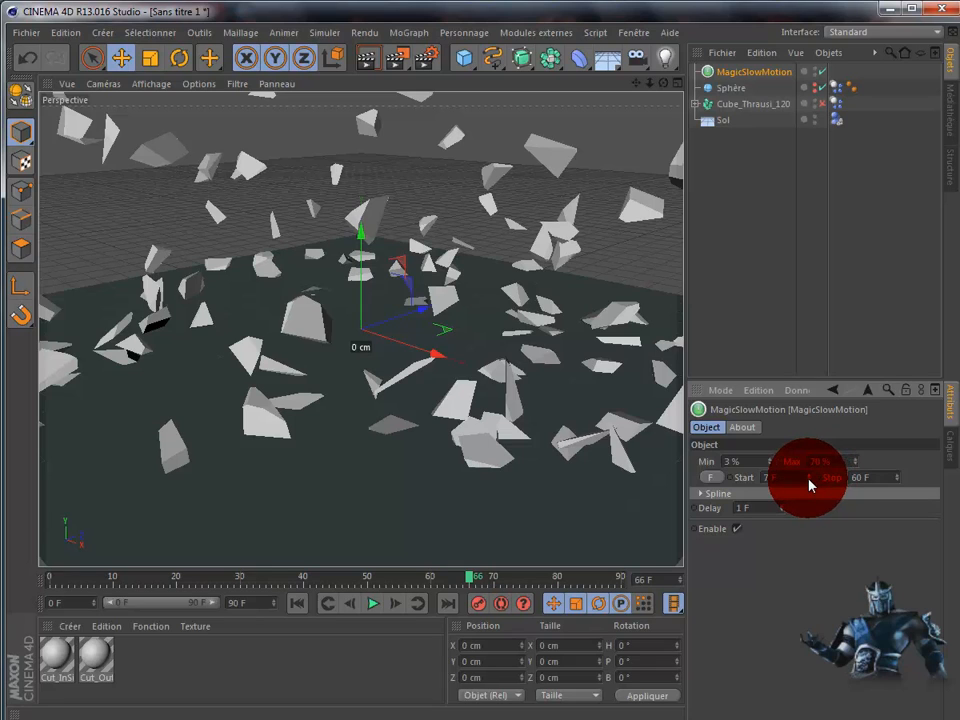
left_click(809, 481)
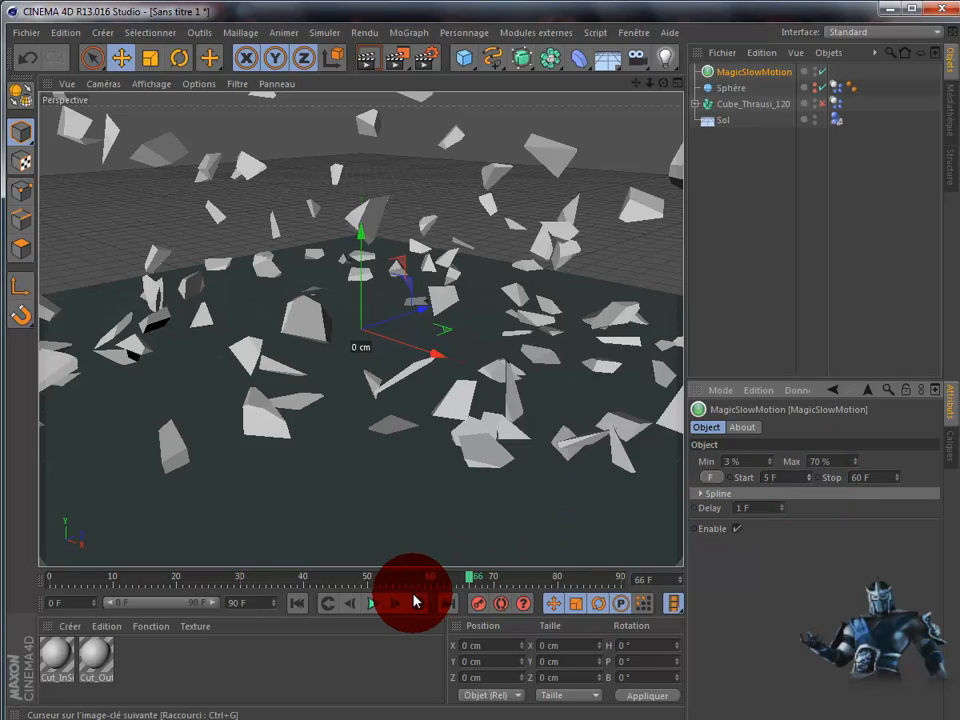
left_click(298, 603)
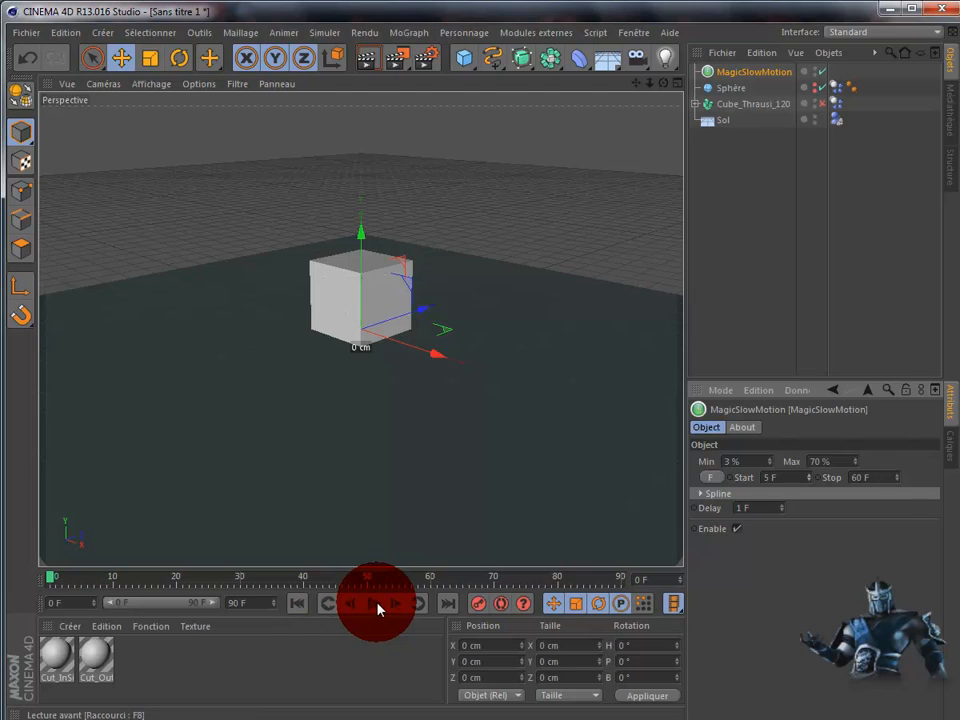
left_click(373, 603)
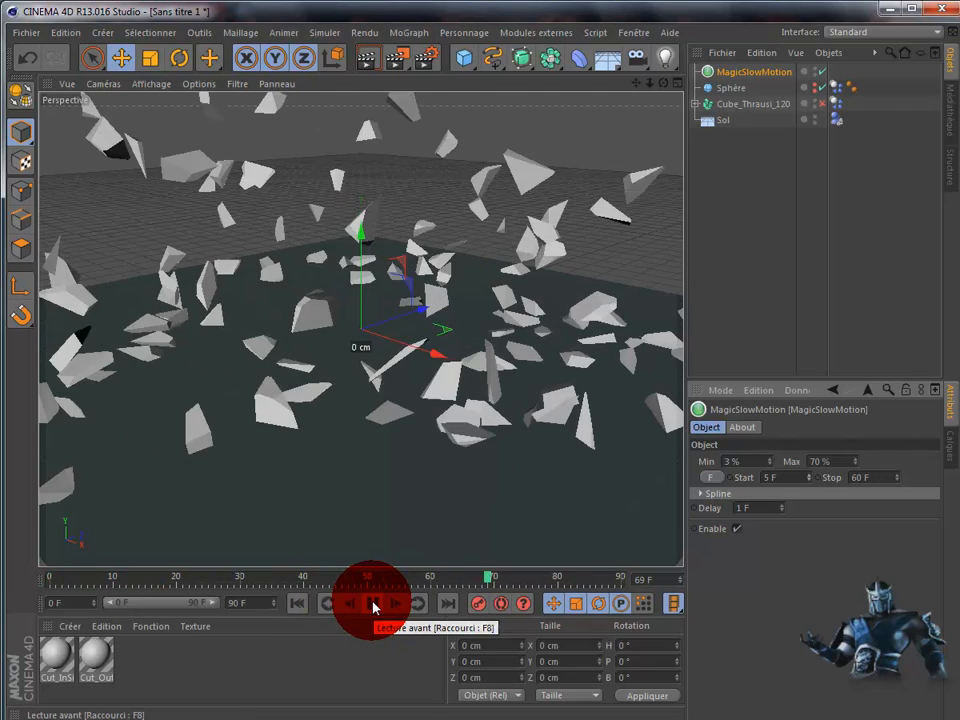
left_click(373, 604)
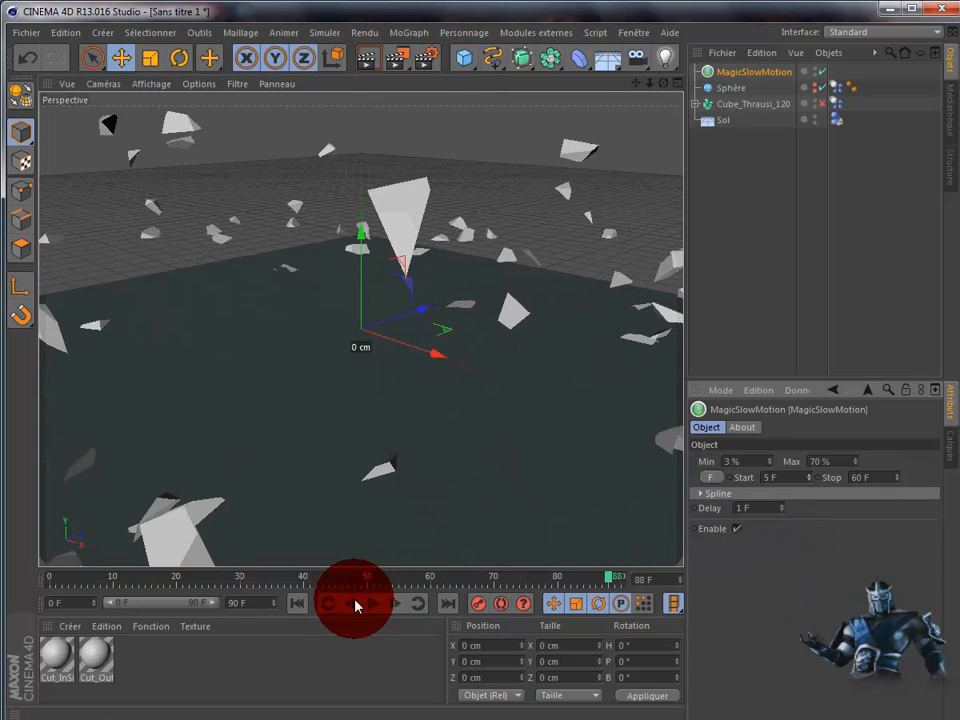
left_click(294, 606)
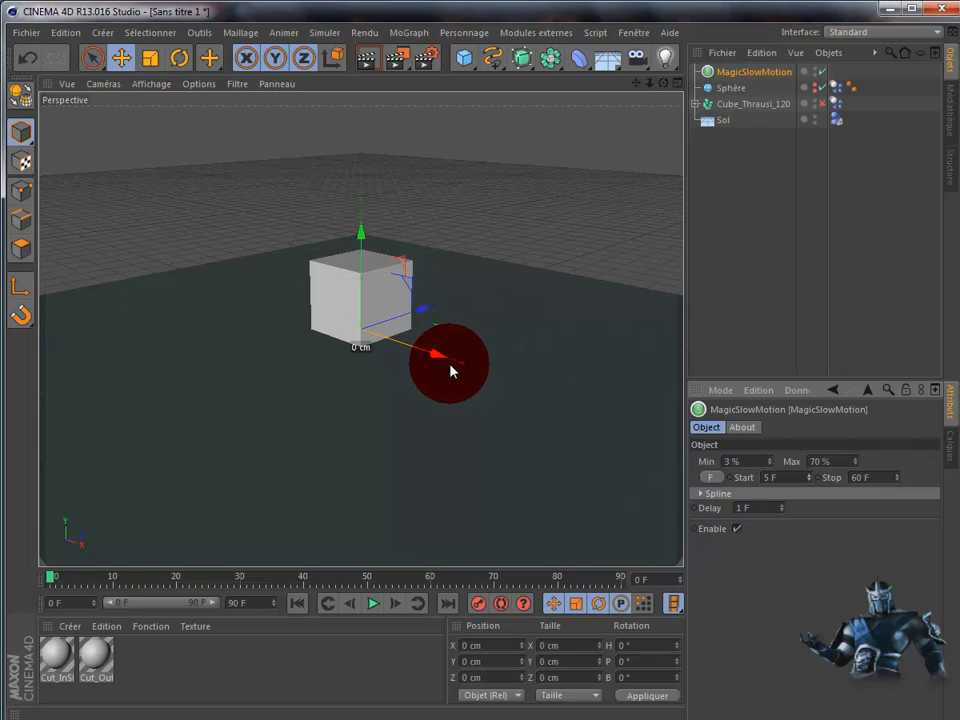